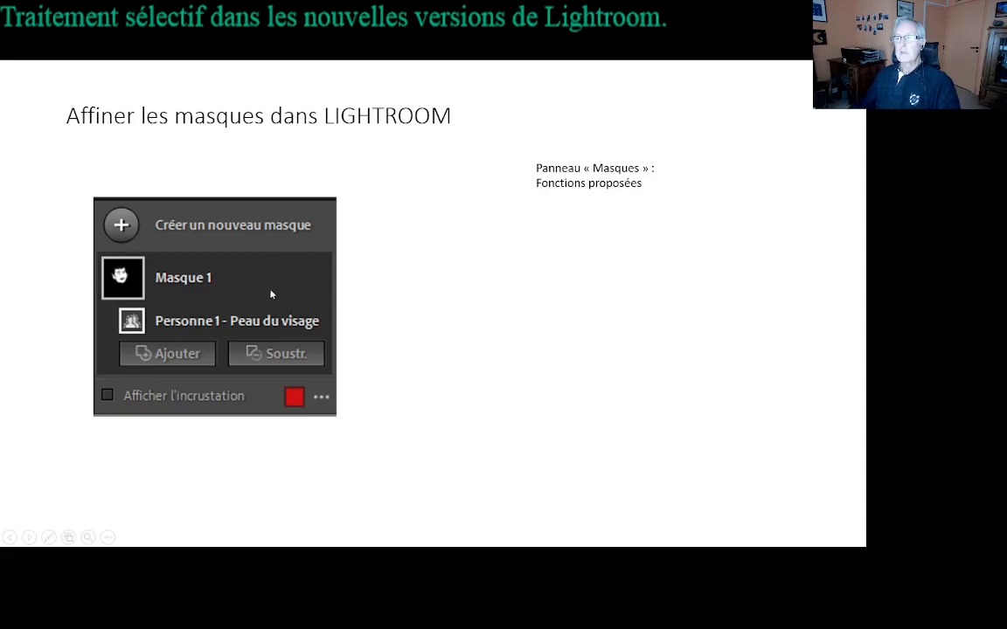
left_click(590, 284)
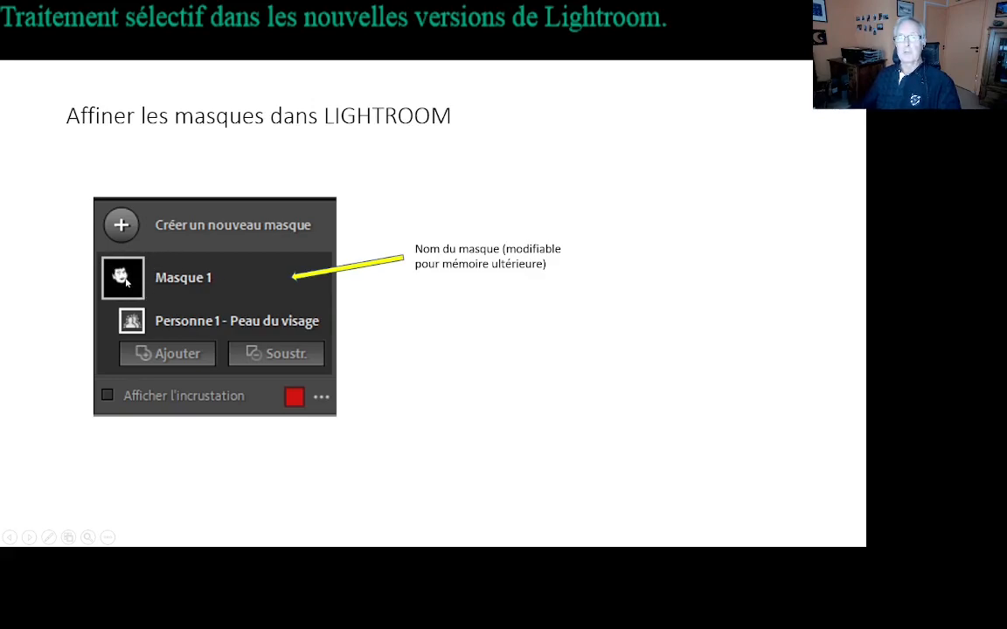
left_click(505, 338)
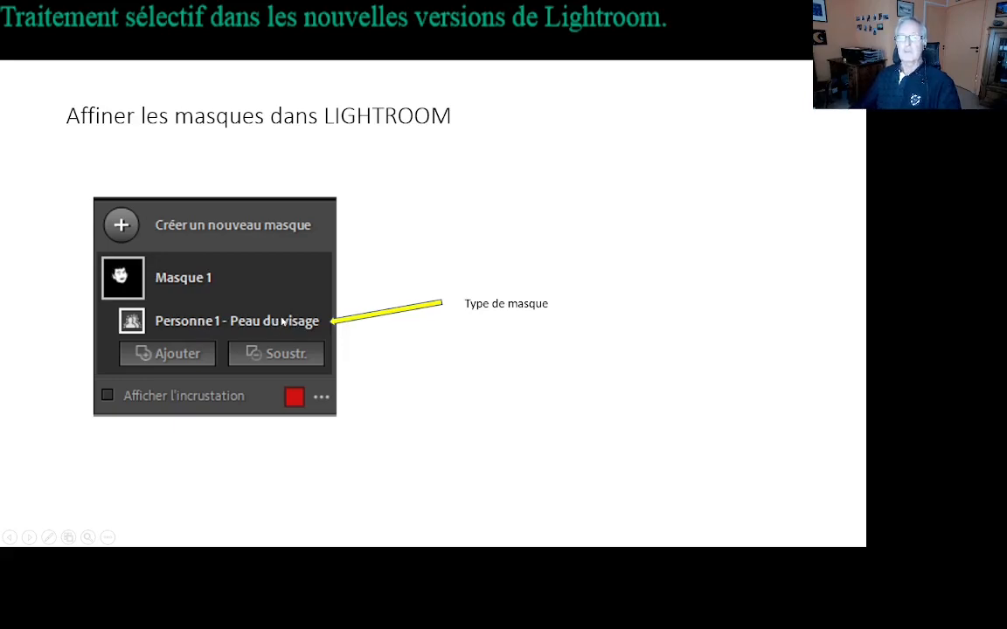
left_click(520, 377)
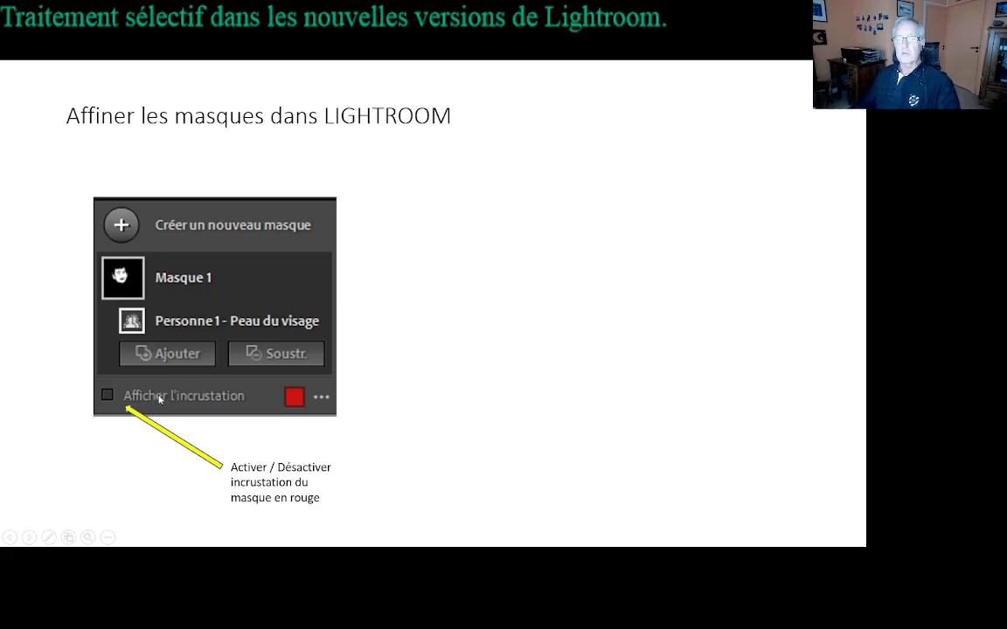
left_click(301, 399)
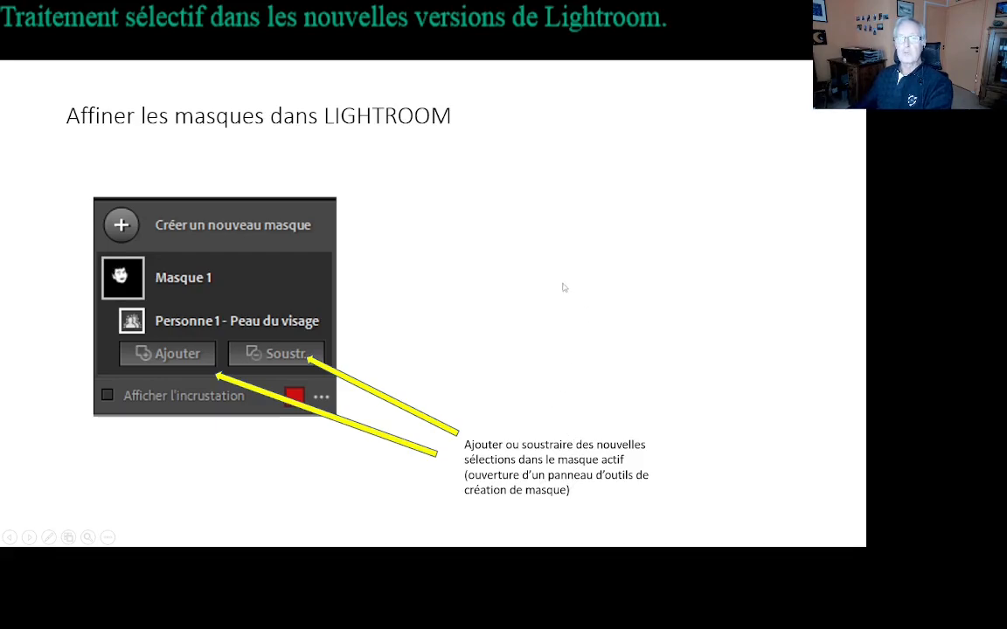
left_click(496, 419)
left_click(496, 418)
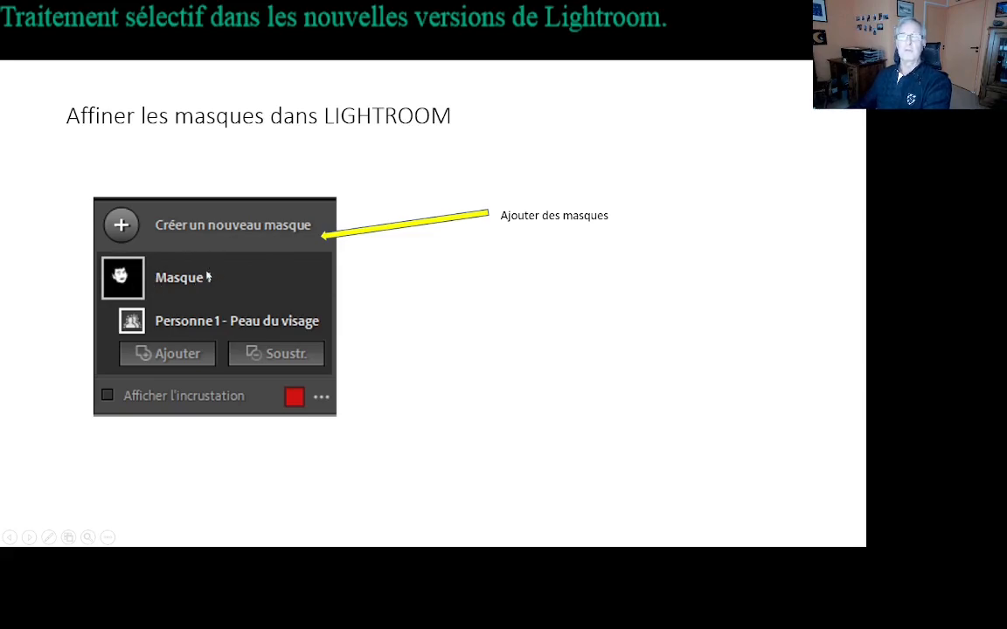
left_click(563, 385)
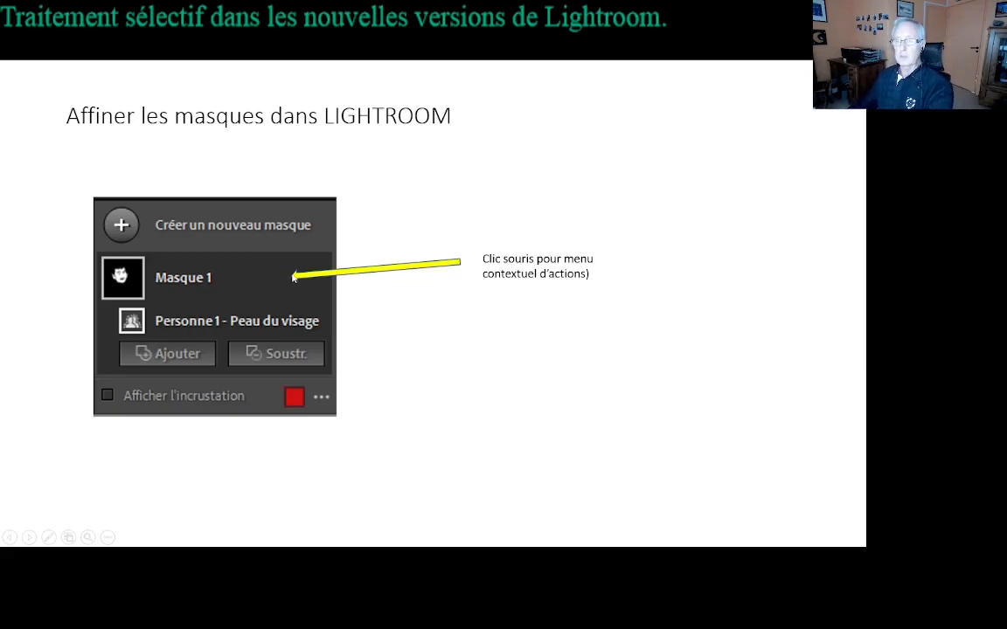
left_click(343, 287)
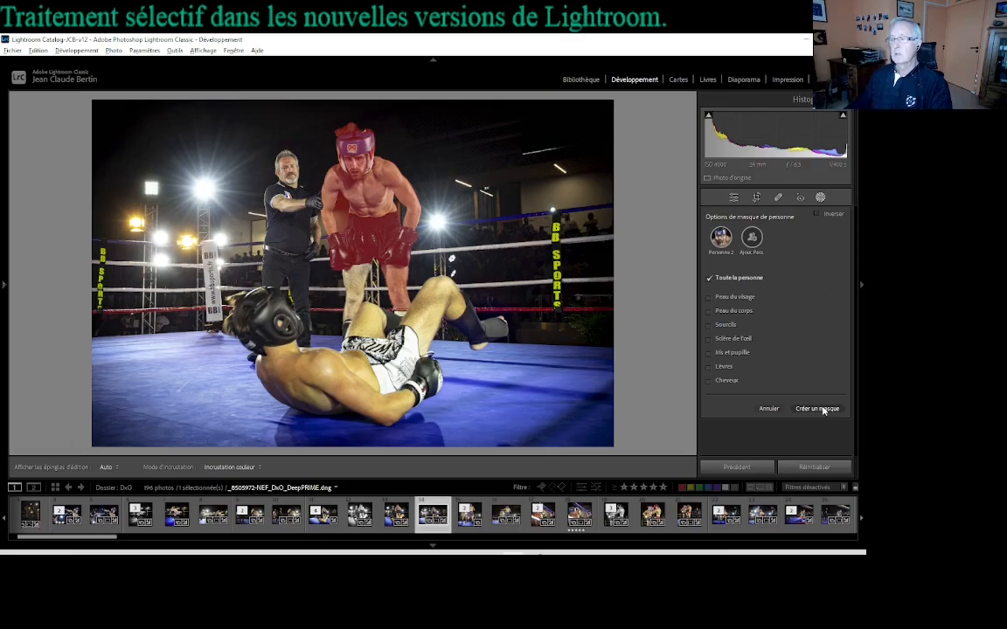
Step: Create a whole-person mask for the standing boxer and display its red overlay
left_click(823, 409)
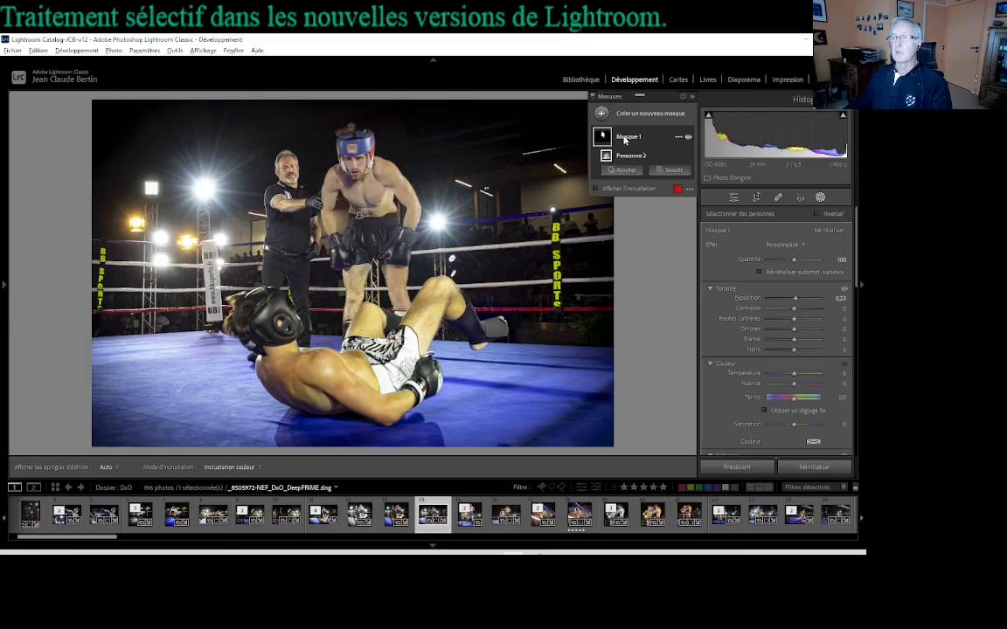
mouse_move(603, 138)
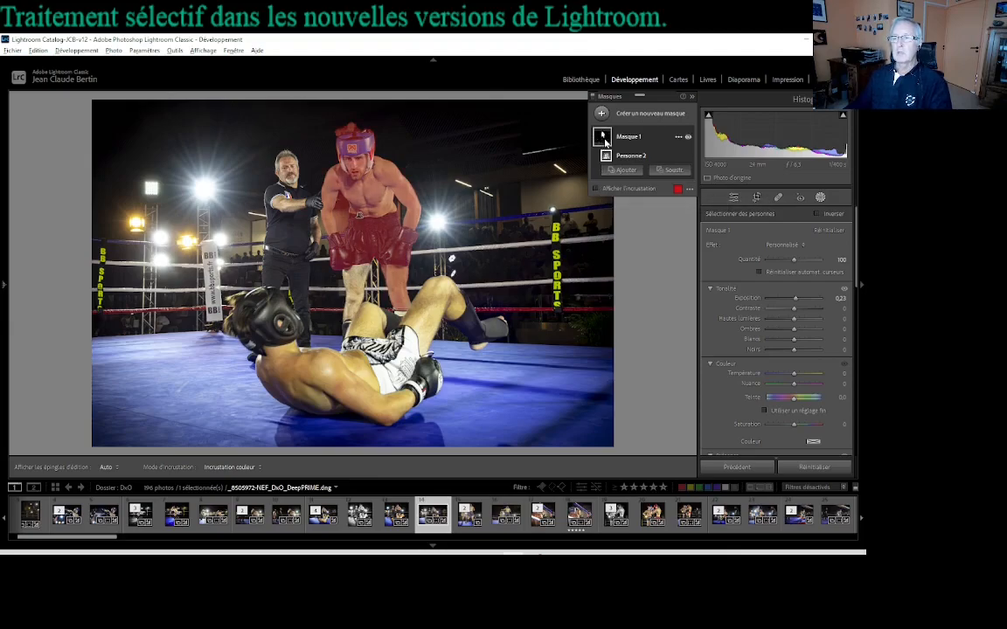
left_click(598, 191)
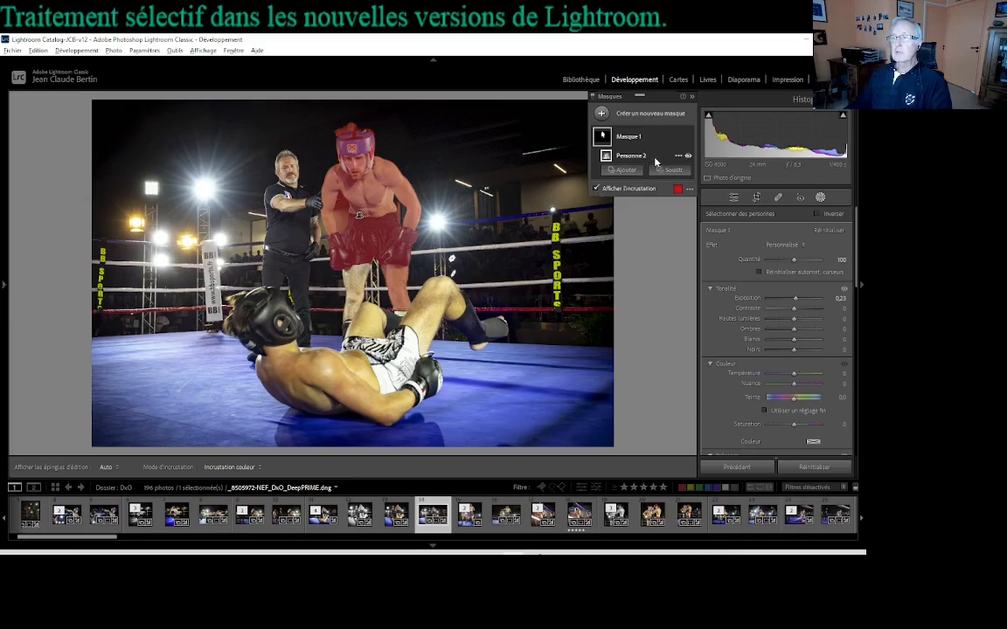
Step: Toggle the visibility of the Personne 2 component and of Masque 1 off and on to compare their effect
mouse_move(637, 161)
left_click(688, 155)
left_click(688, 156)
left_click(688, 138)
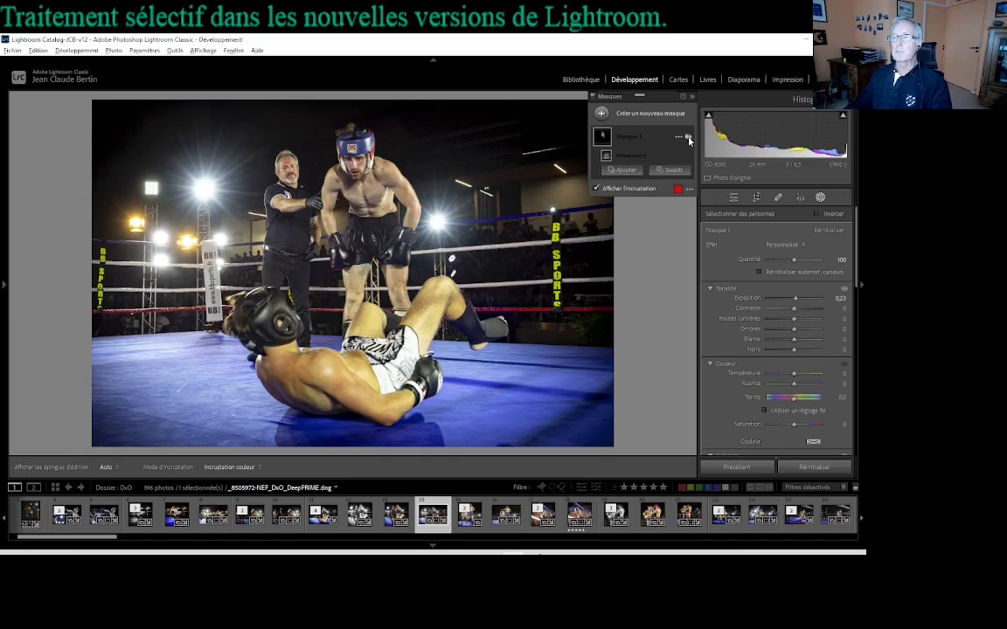
left_click(689, 140)
left_click(689, 140)
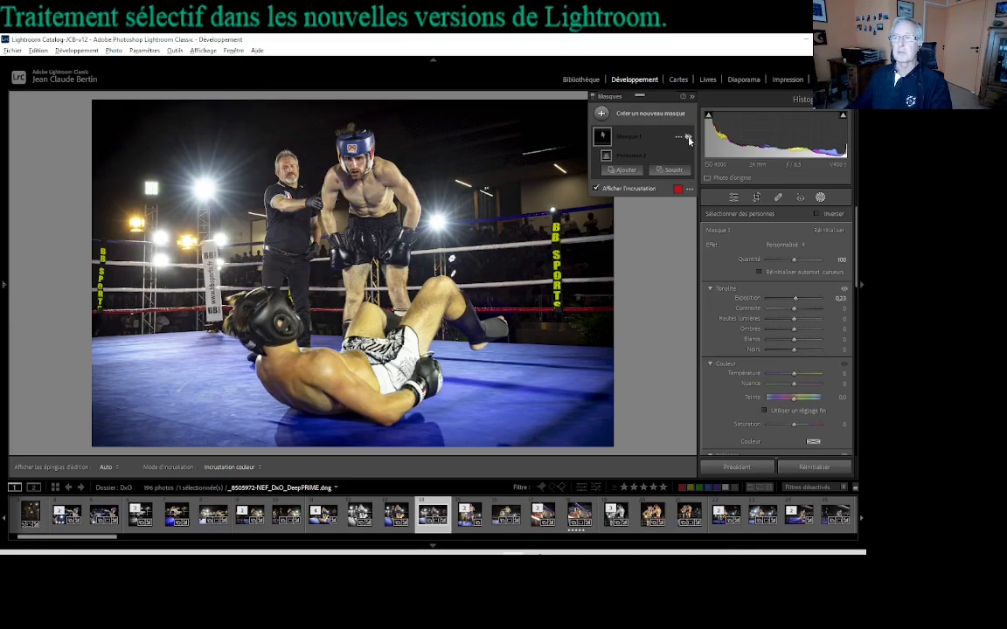
left_click(688, 138)
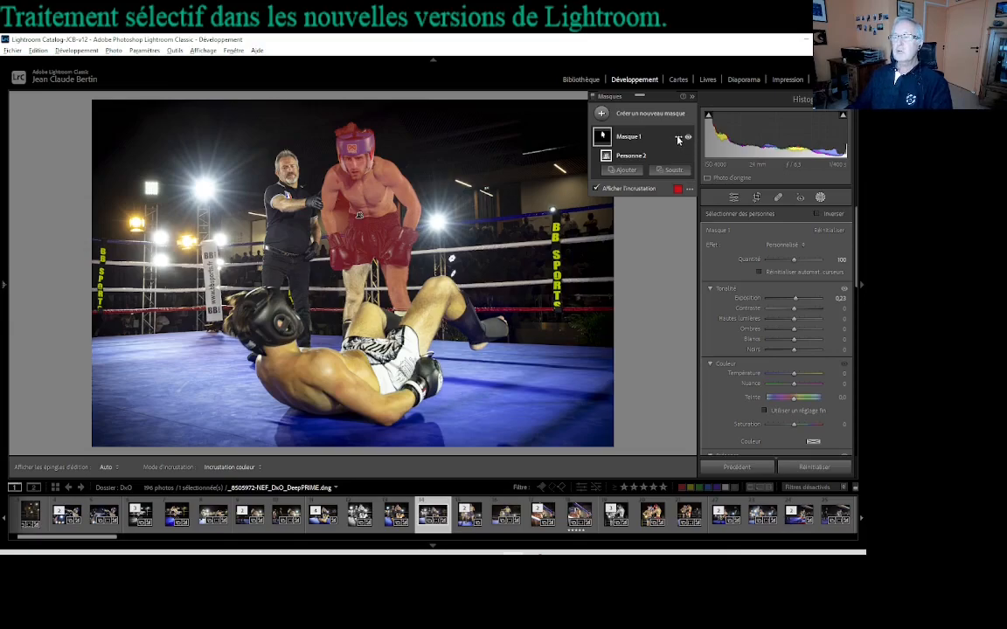
Step: Rename Masque 1 as "Boxeur 1"
left_click(679, 139)
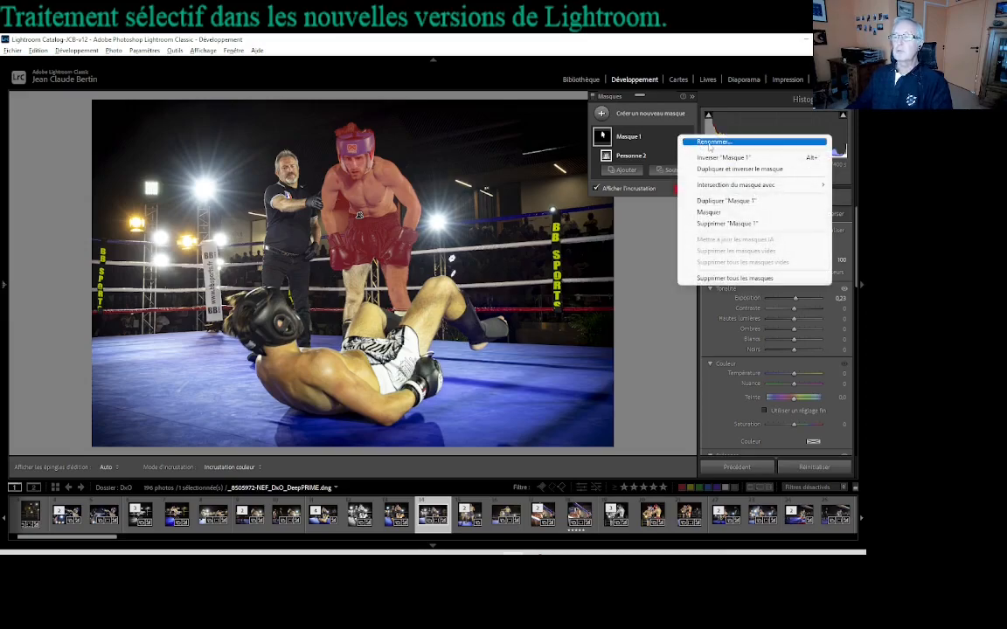
left_click(709, 142)
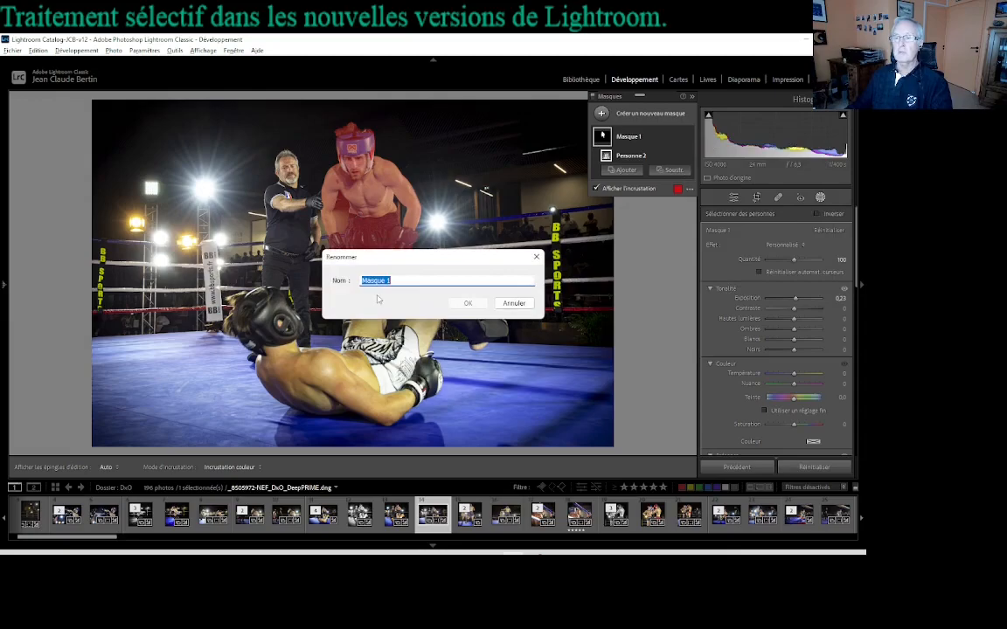
type("Boxeur")
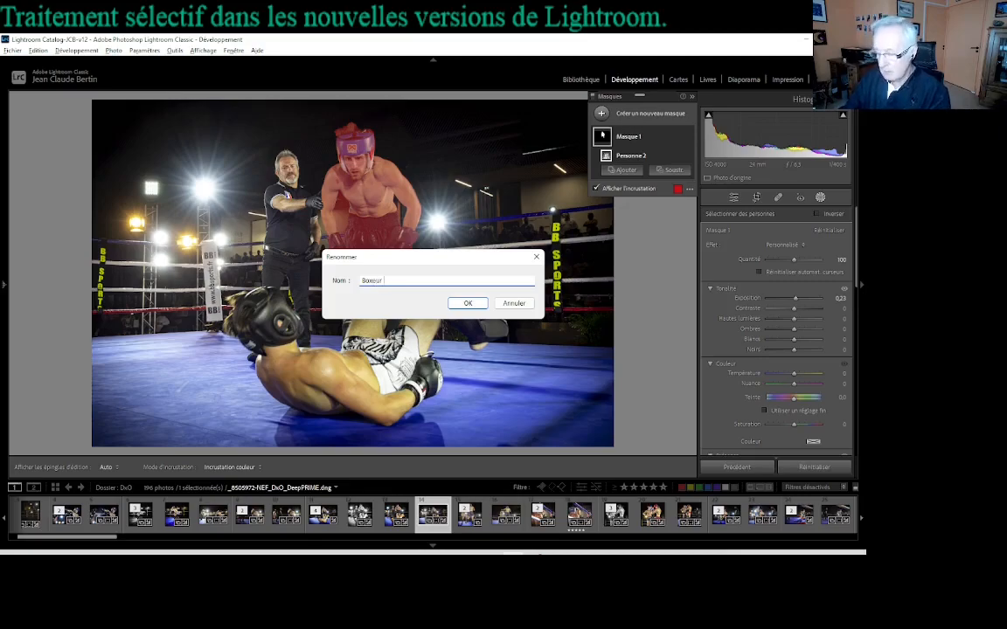
key("Return")
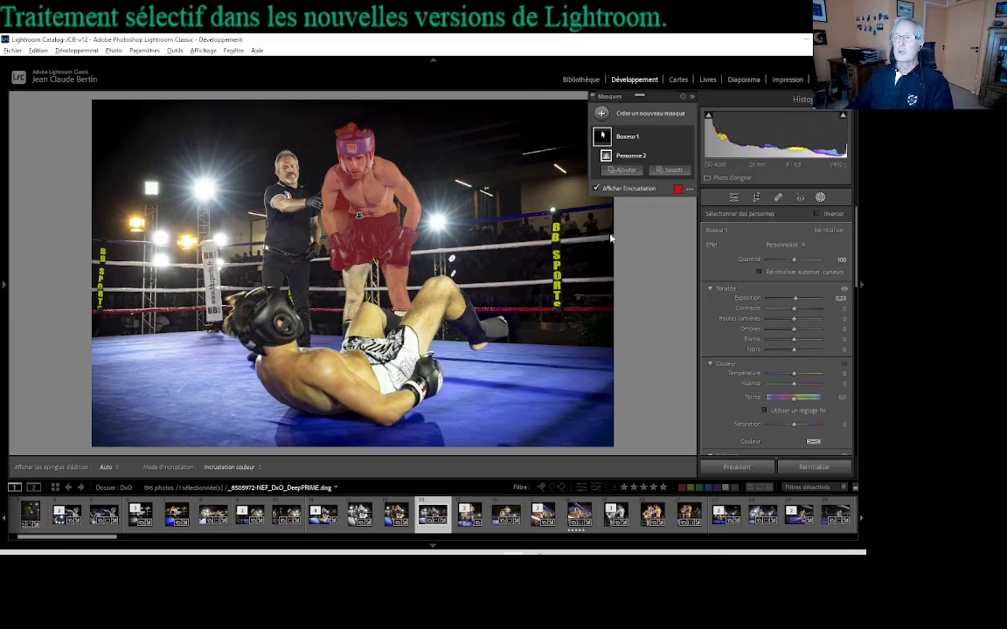
Step: Invert the Boxeur 1 mask to cover the surroundings, and invert it back to the boxer
left_click(678, 137)
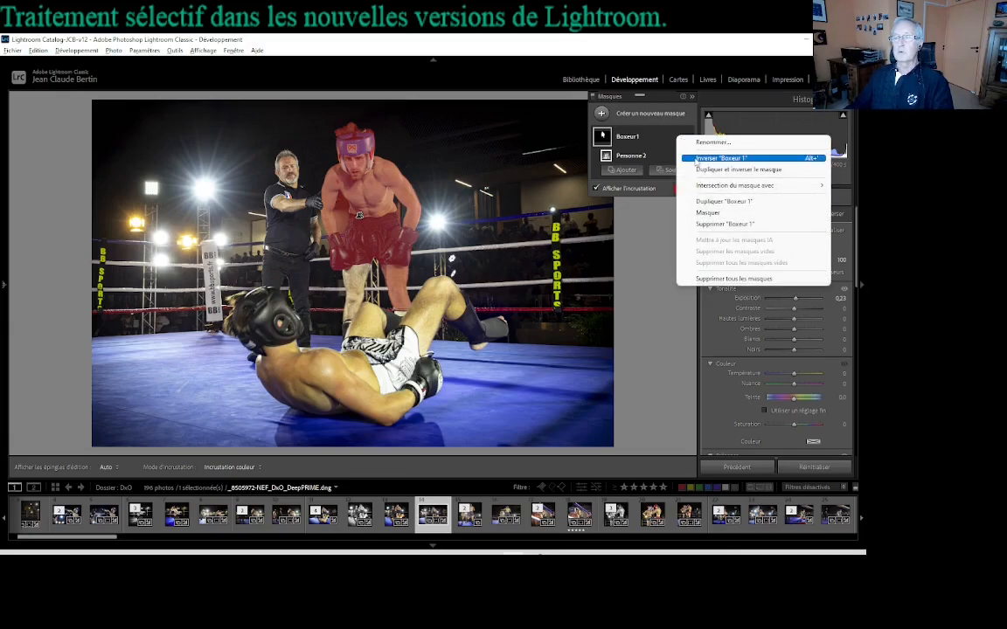
left_click(717, 158)
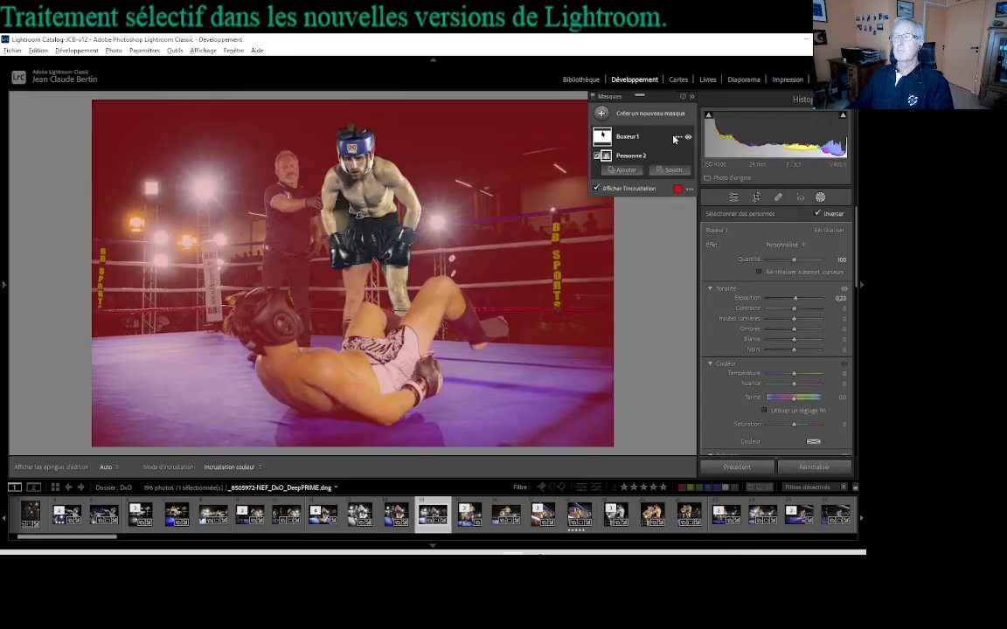
right_click(680, 142)
left_click(712, 158)
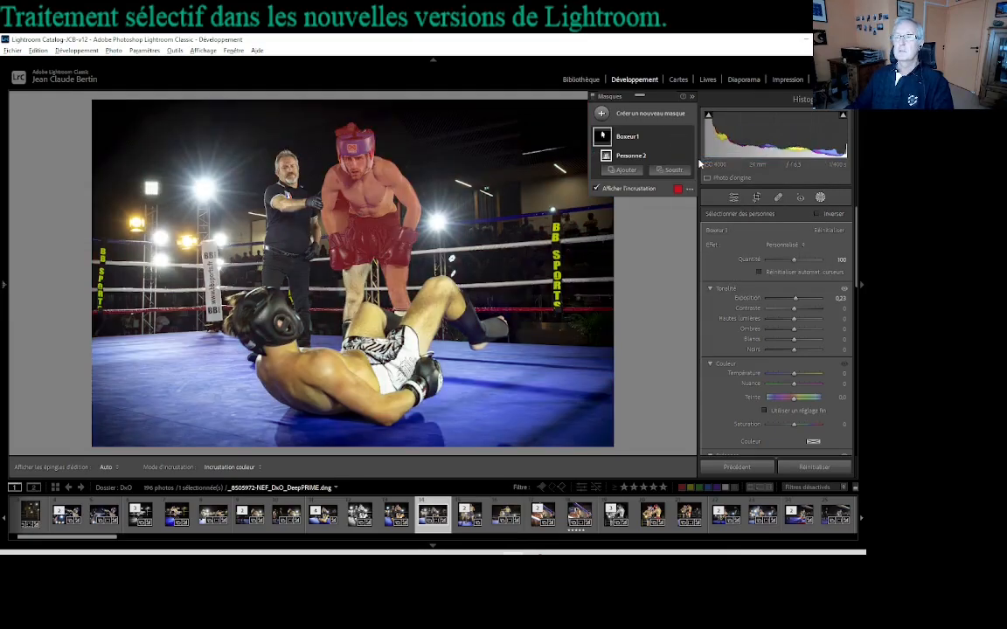
Step: Make an inverted duplicate of the Boxeur 1 mask, and delete that copy to return to the original mask
right_click(680, 140)
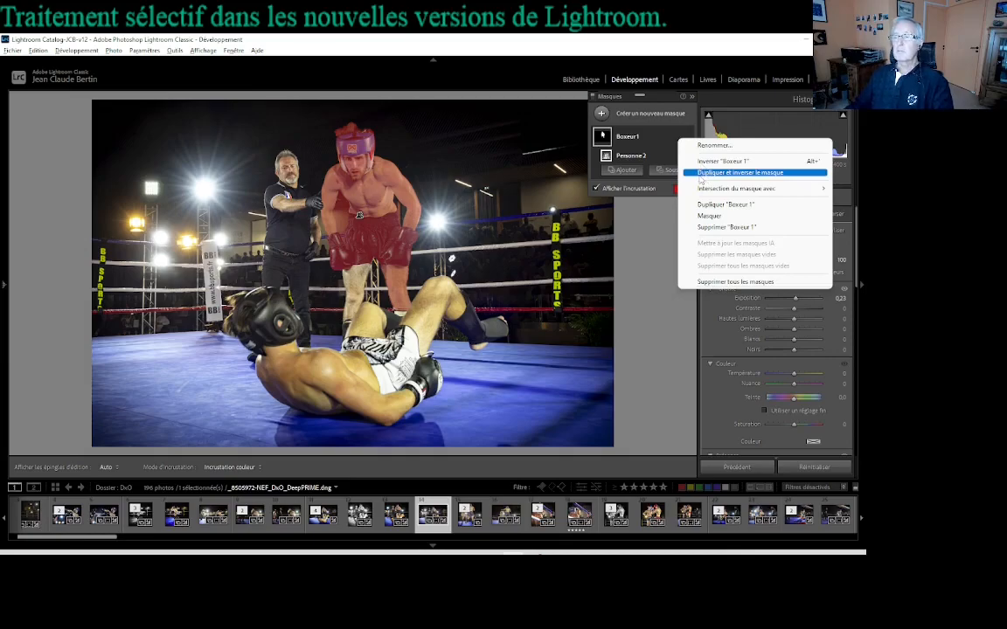
left_click(701, 174)
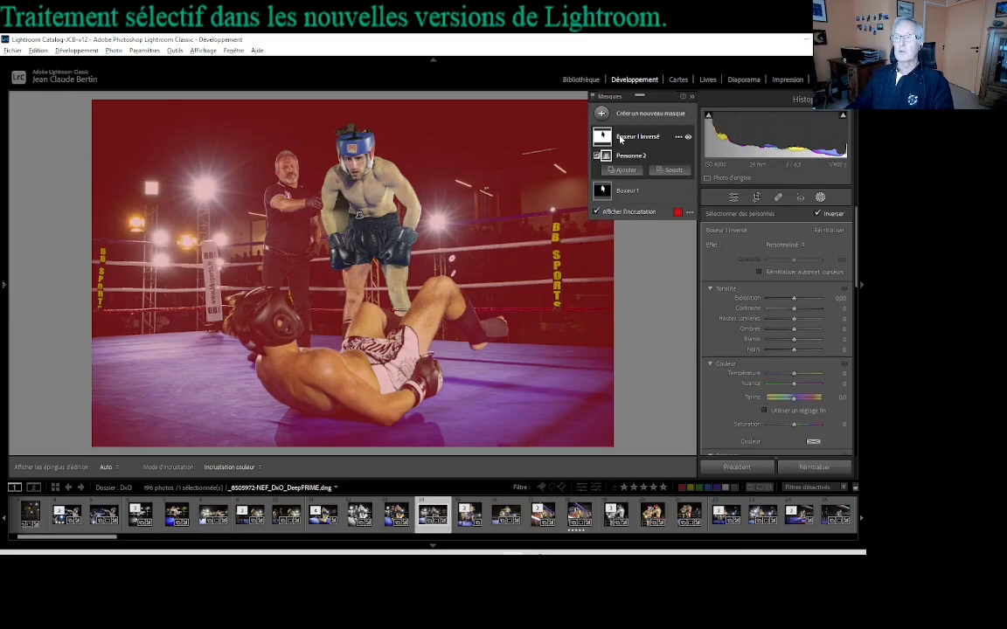
left_click(678, 137)
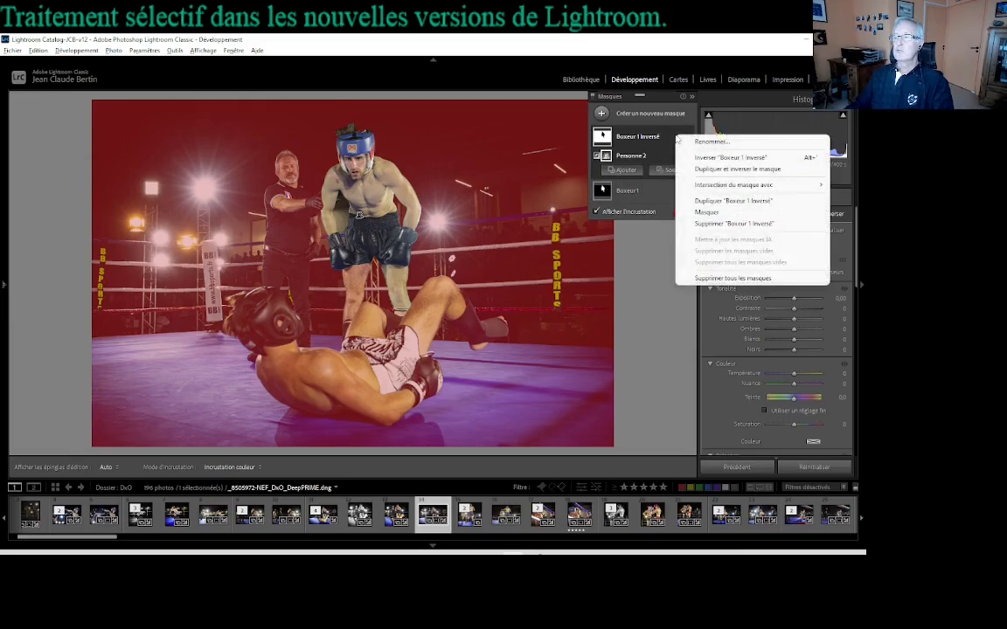
left_click(729, 226)
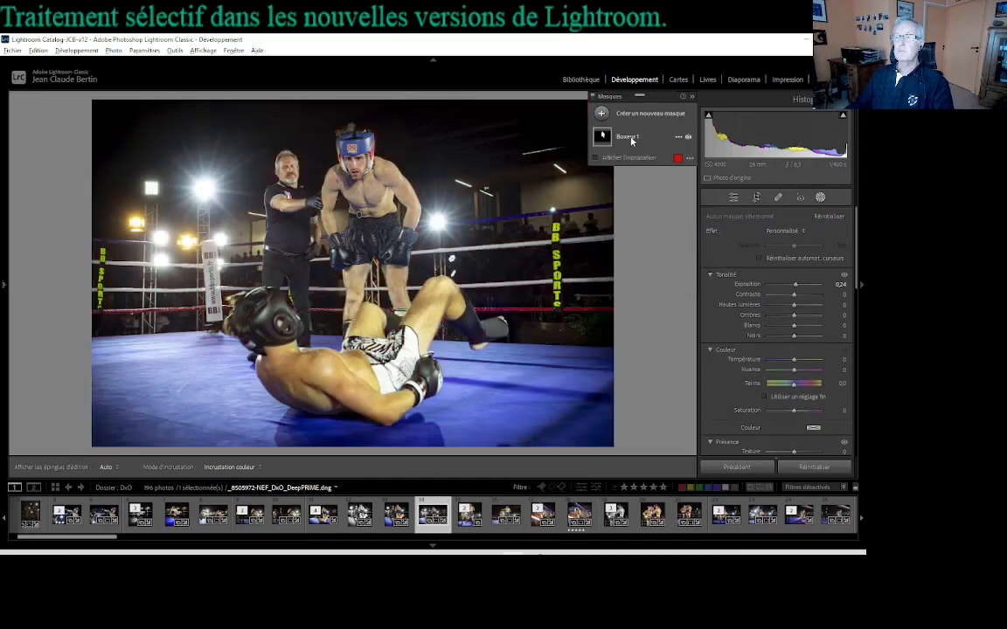
left_click(631, 138)
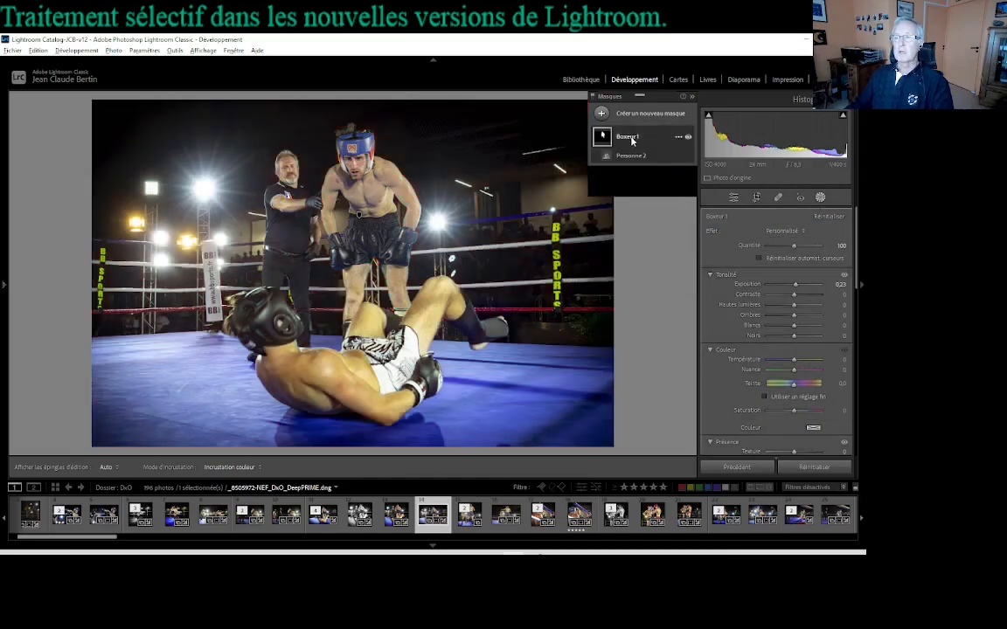
Step: Examine the actions available for the Boxeur 1 mask and for its Personne 2 component
left_click(679, 138)
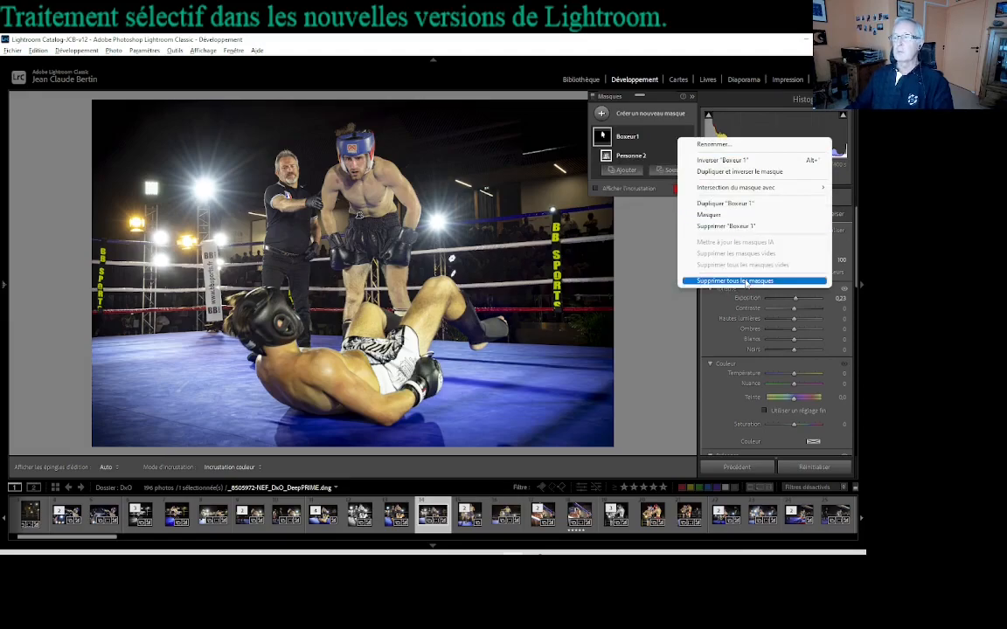
left_click(647, 141)
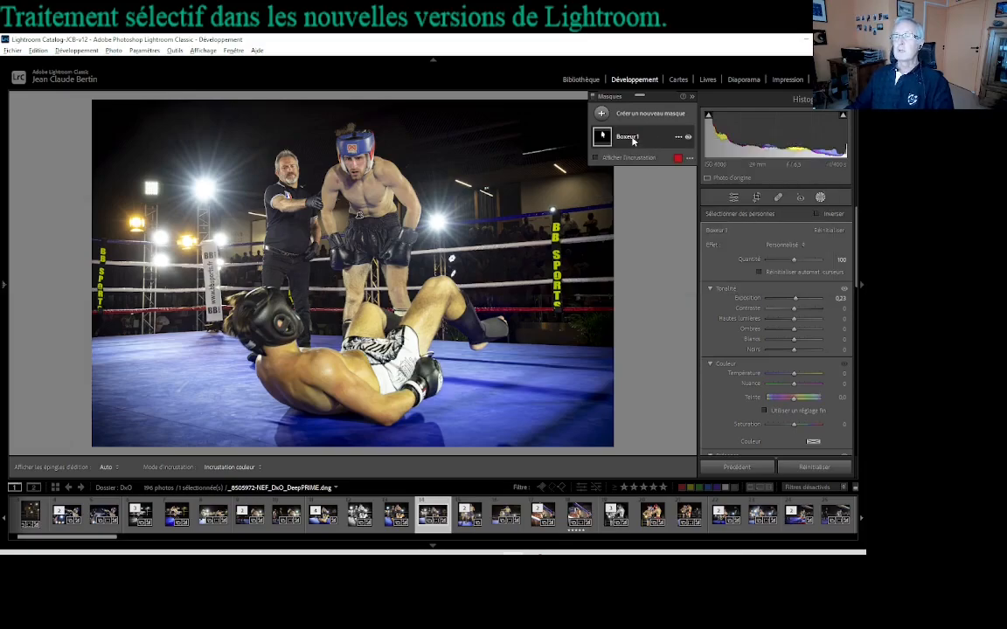
left_click(633, 141)
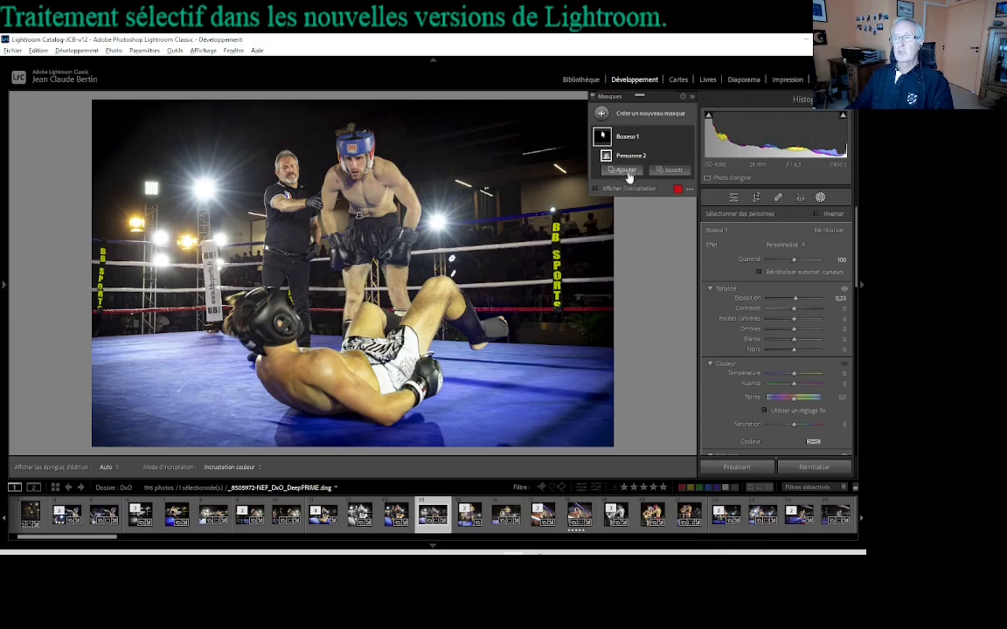
left_click(630, 137)
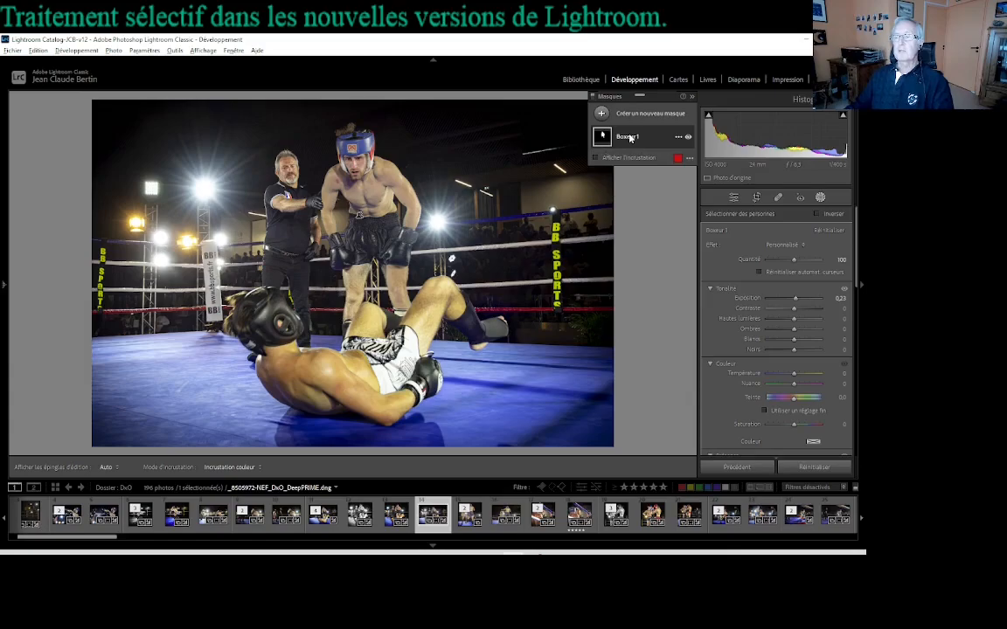
left_click(679, 137)
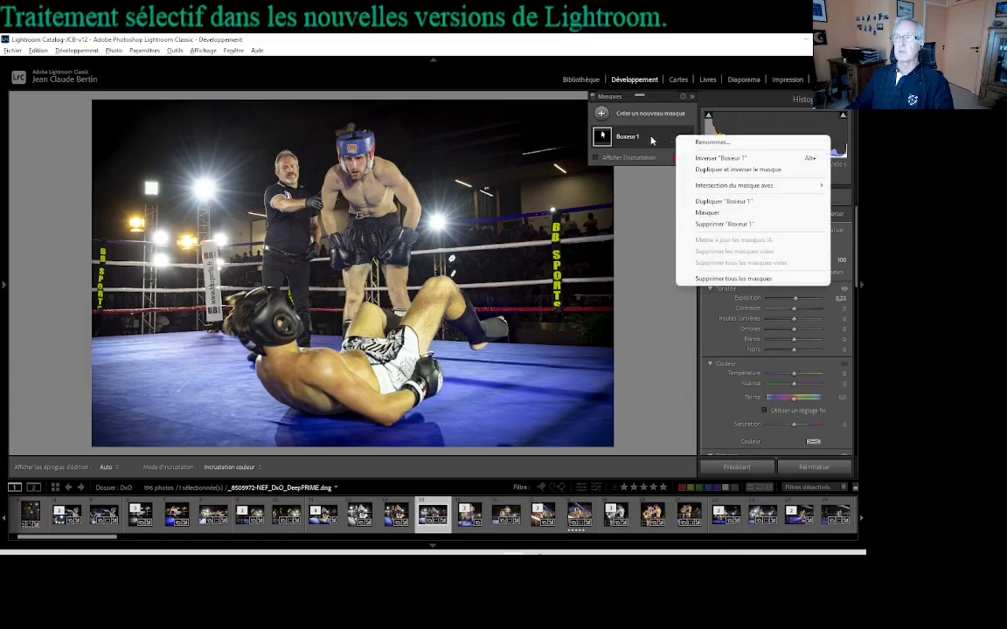
left_click(652, 138)
left_click(678, 156)
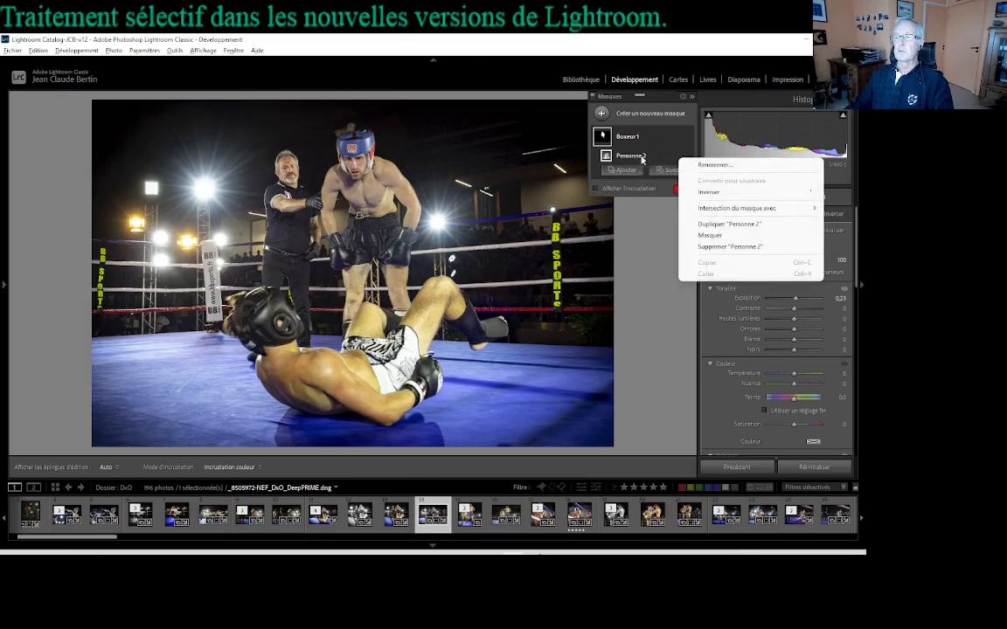
Step: Expand the Boxeur 1 mask to list its components and turn its red overlay back on
left_click(636, 143)
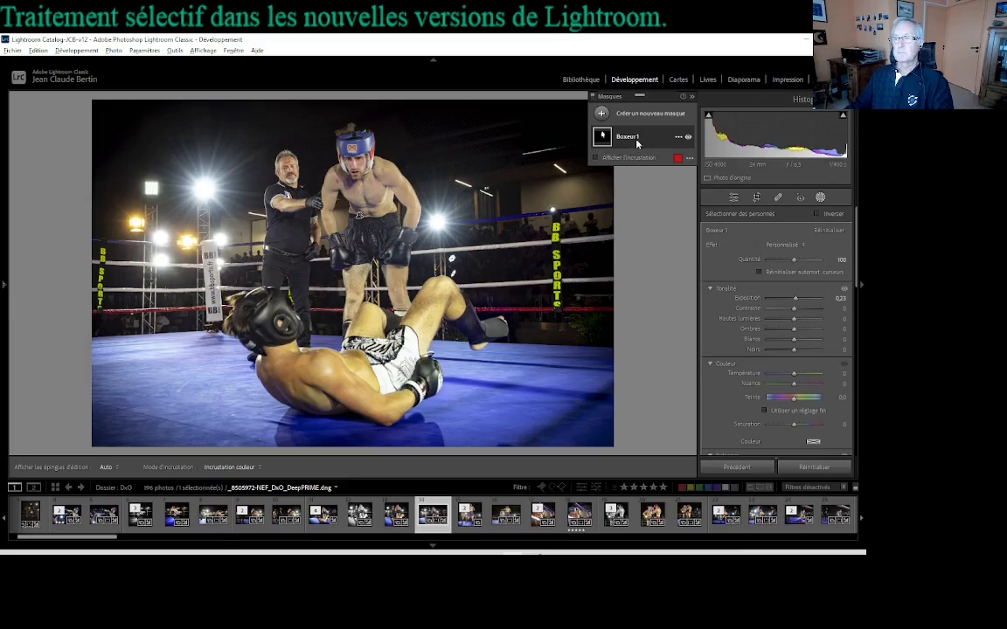
left_click(637, 144)
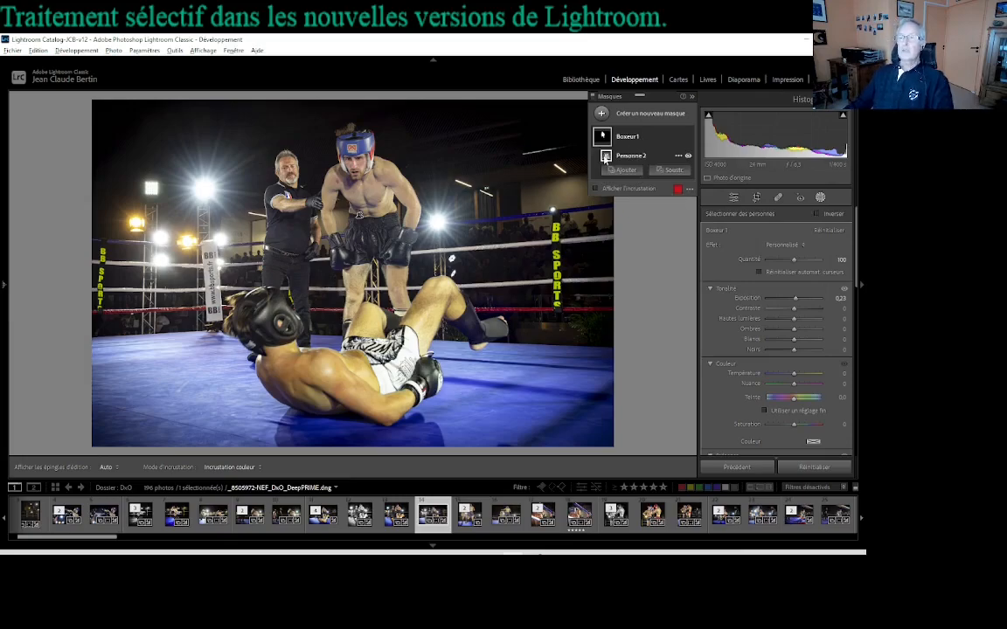
left_click(596, 188)
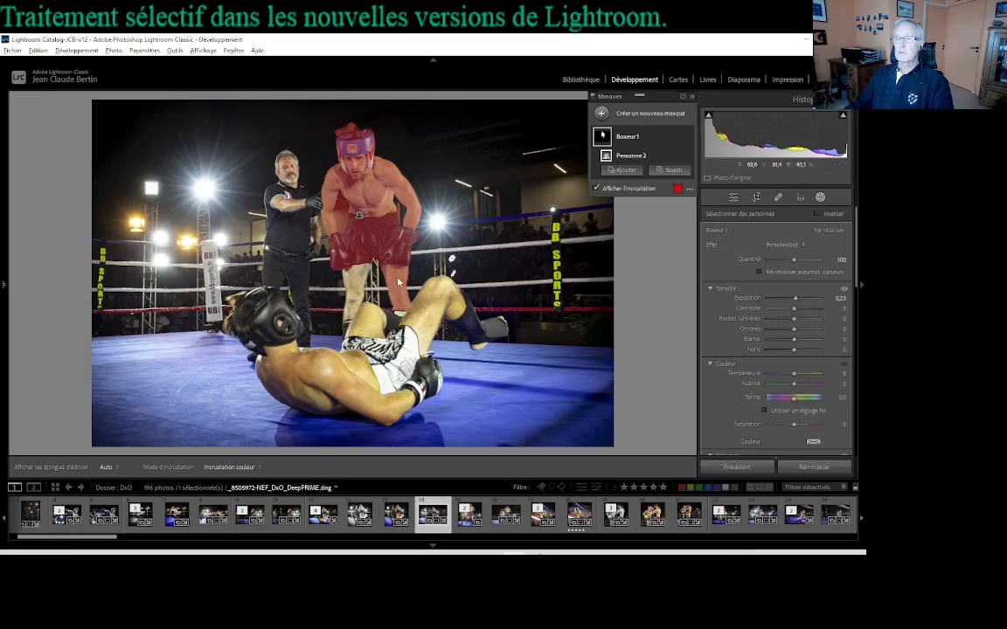
Step: Add a brush component to the Boxeur 1 mask and enlarge the brush size to 12
left_click(624, 171)
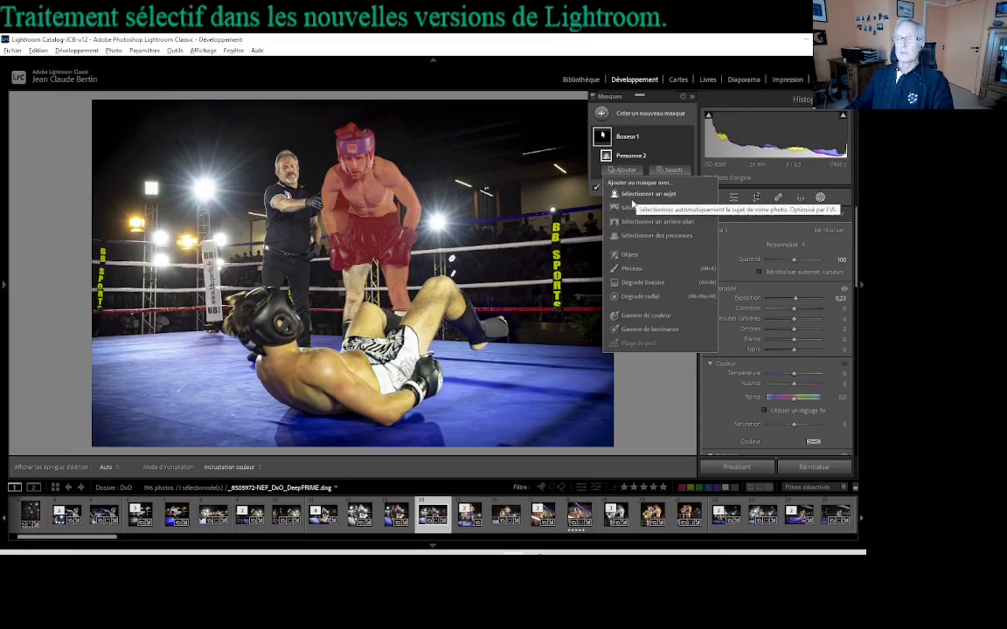
left_click(635, 271)
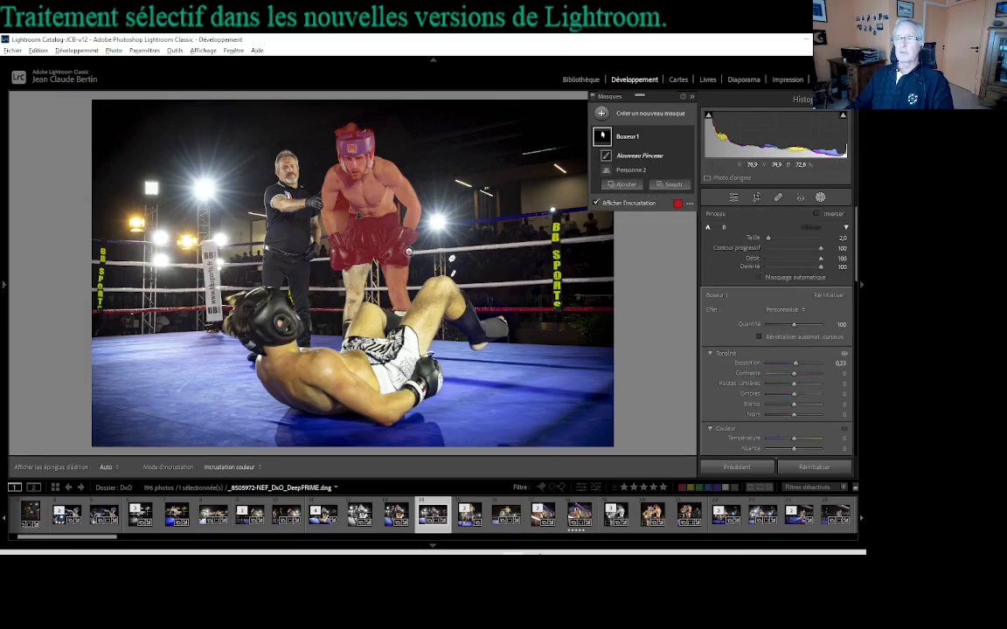
scroll(332, 213, "up", 5)
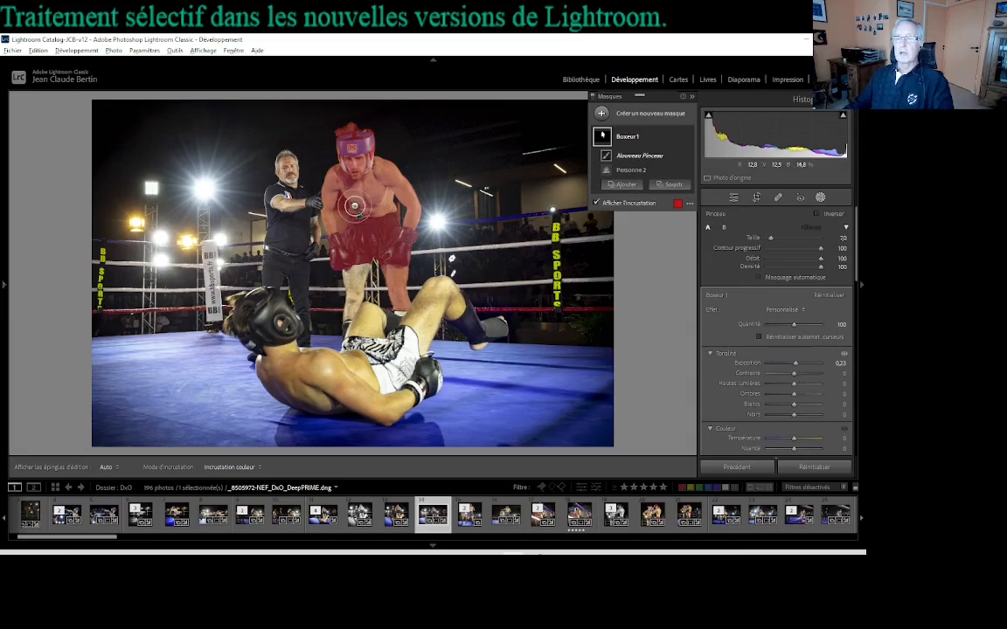
scroll(353, 207, "up", 1)
scroll(351, 211, "up", 3)
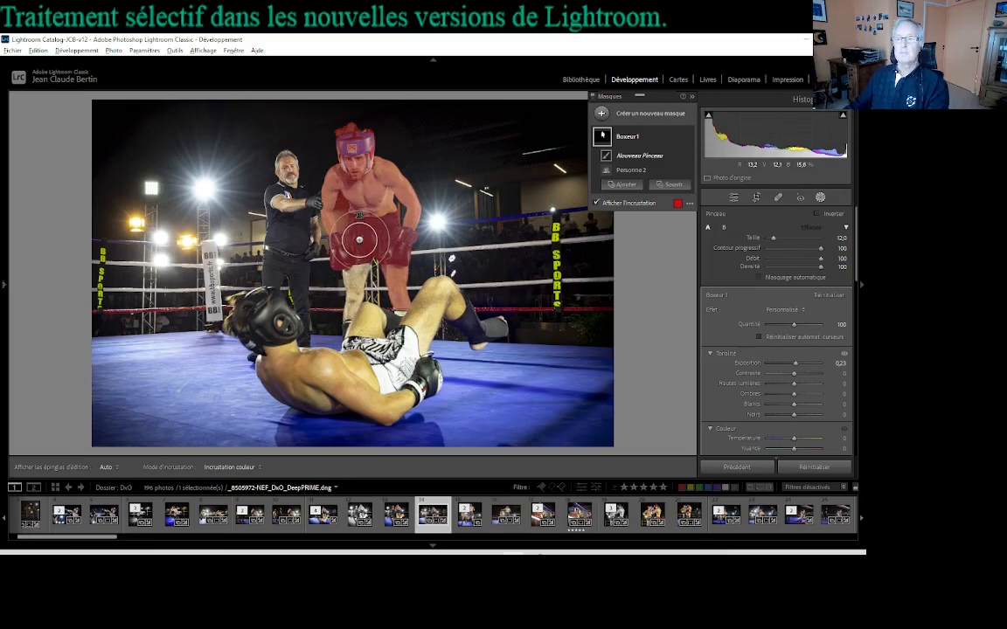
Step: Try out different brush feather amounts, set the feather to 0, and reduce the brush size to 3
scroll(360, 239, "down", 10, "shift")
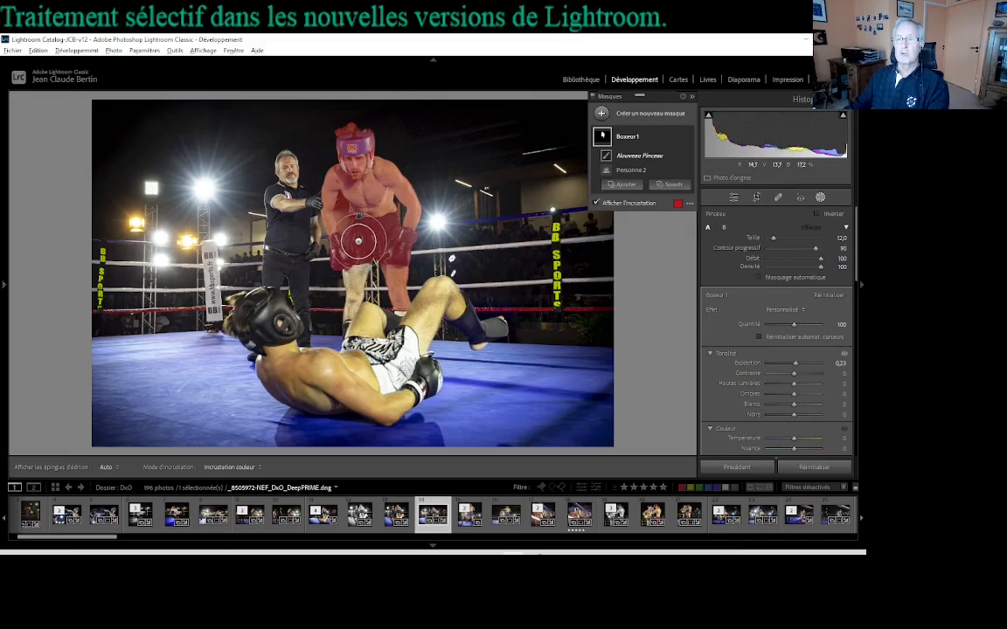
scroll(358, 244, "up", 3, "shift")
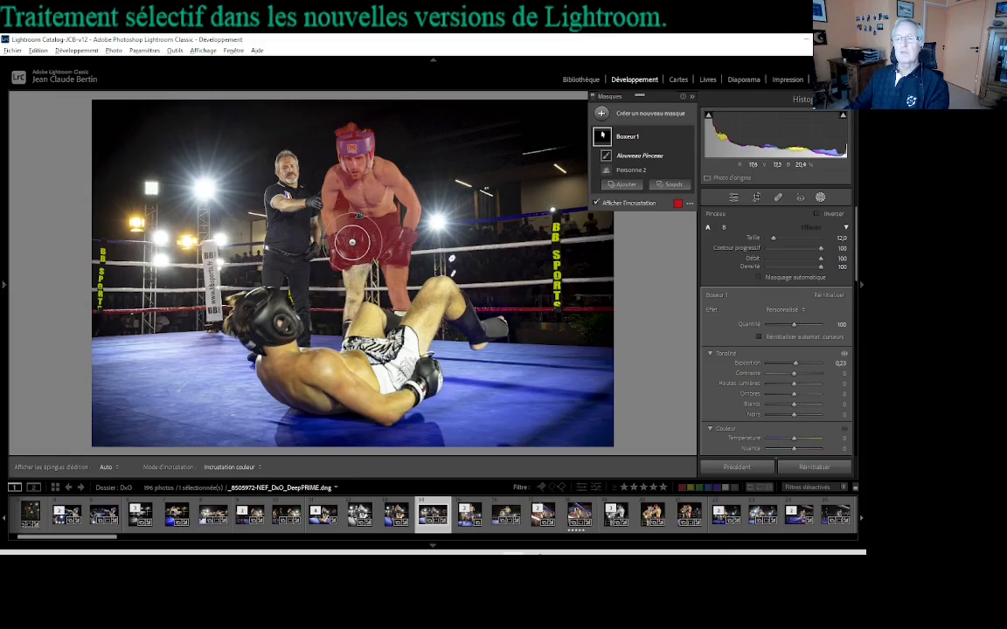
scroll(349, 243, "up", 4, "shift")
scroll(347, 242, "down", 2, "shift")
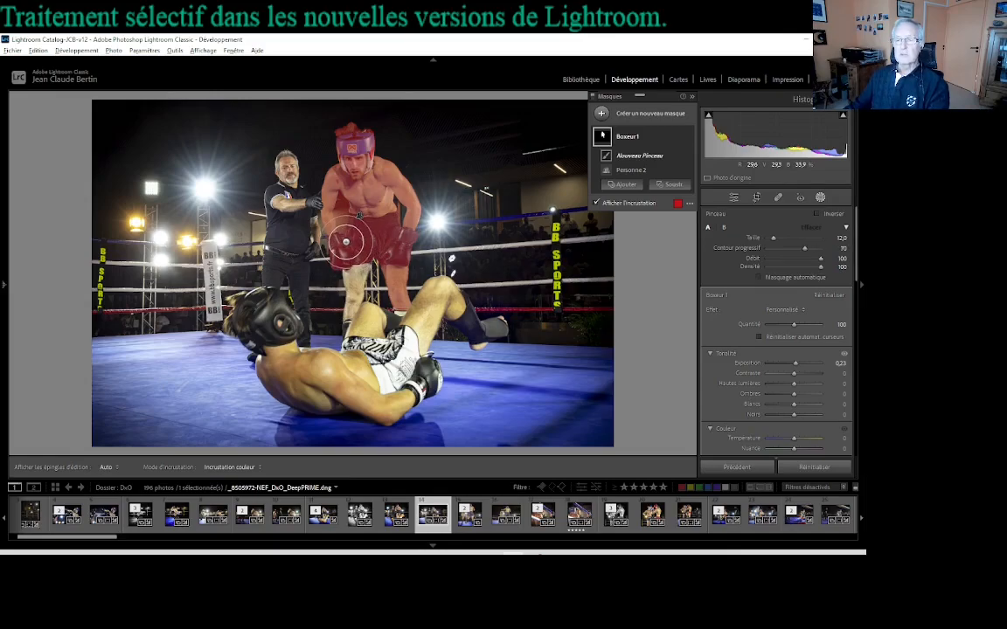
scroll(367, 247, "down", 4, "shift")
scroll(371, 249, "down", 4, "shift")
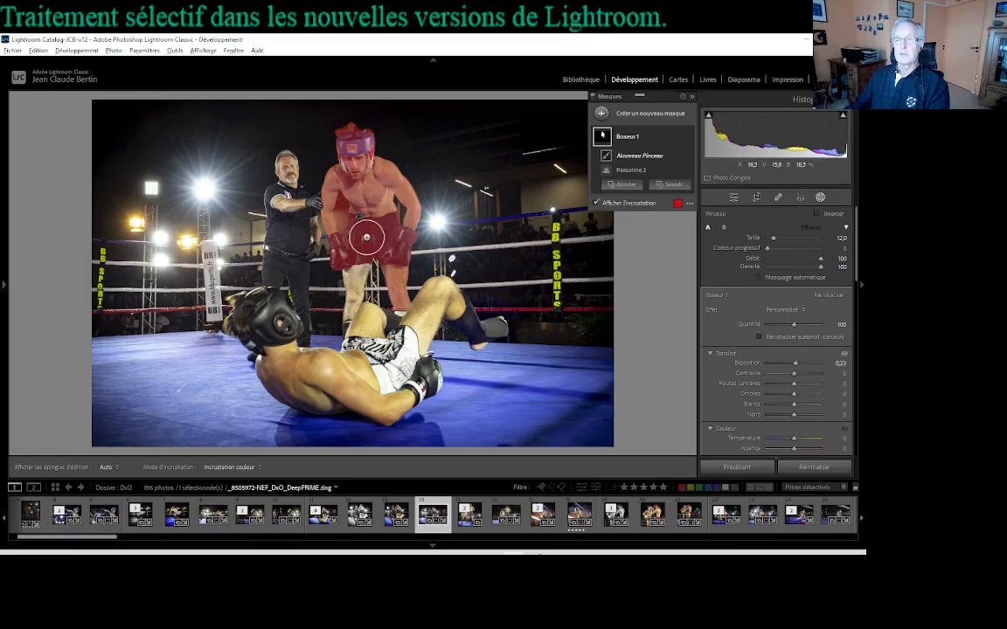
scroll(364, 238, "down", 7)
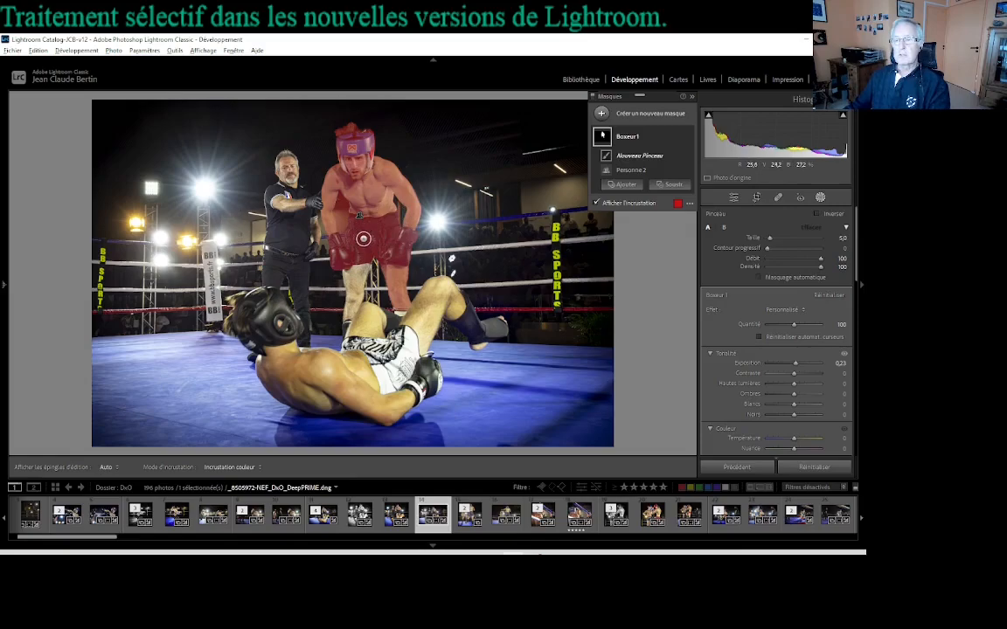
scroll(349, 313, "down", 2)
scroll(347, 318, "up", 1)
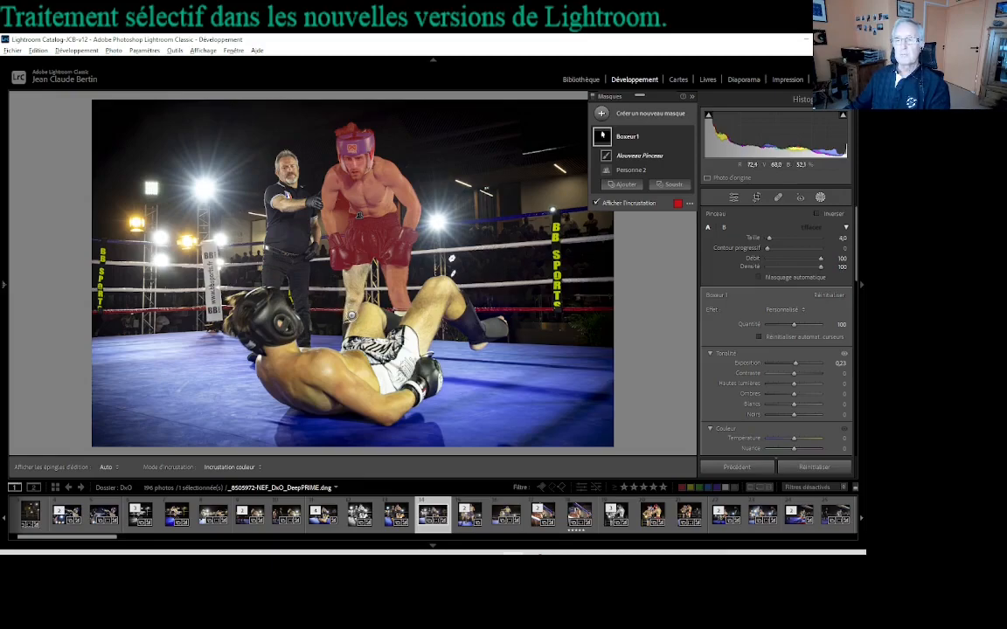
scroll(354, 311, "down", 1)
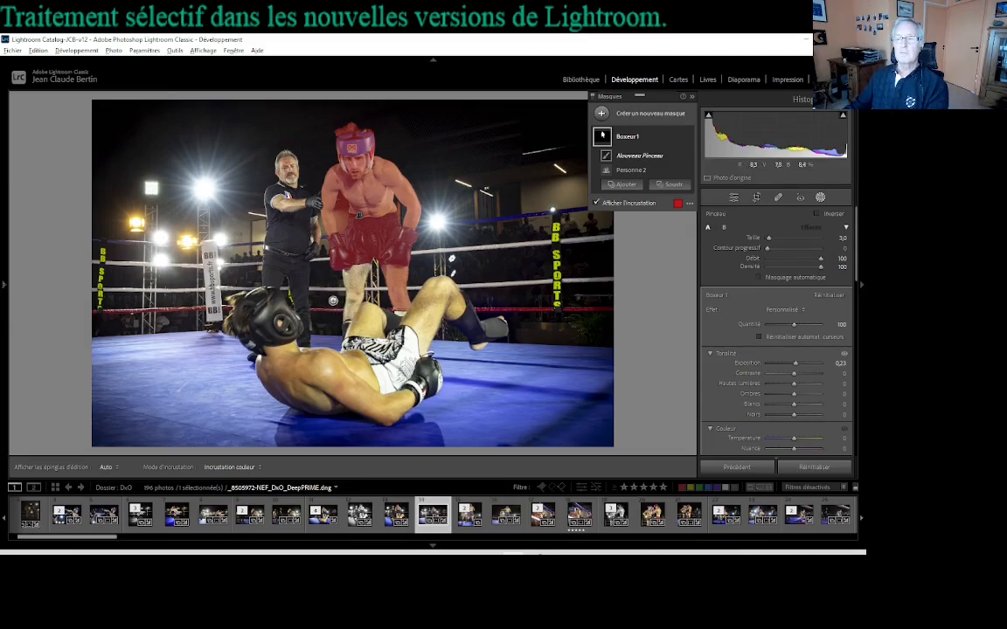
Step: Paint the standing boxer's unmasked leg into the Boxeur 1 mask, from below the shorts down to the sock, and enlarge the brush to 16
left_click(343, 304)
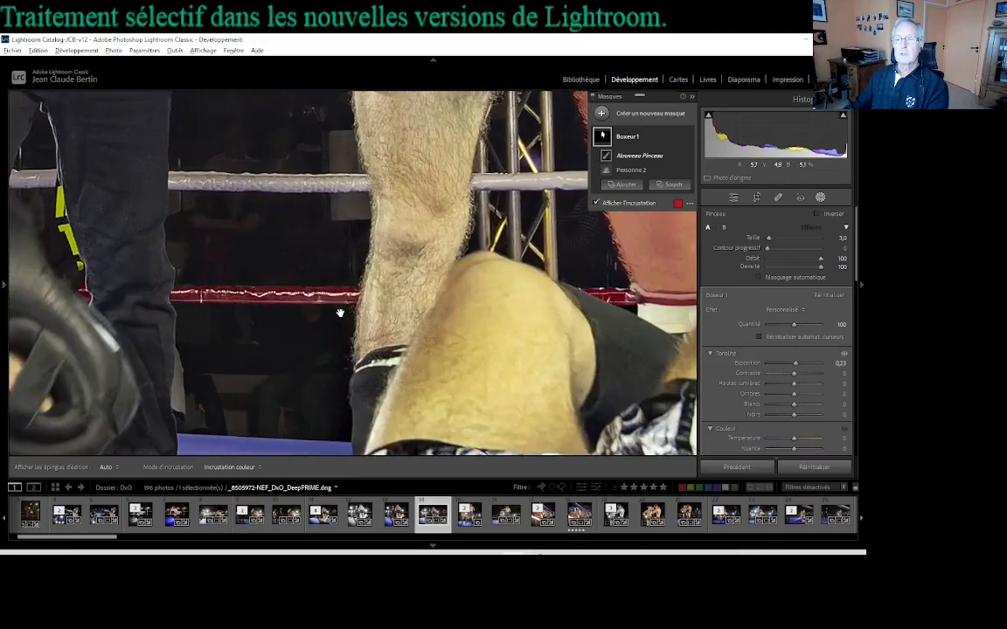
left_click_drag(403, 268, 343, 322)
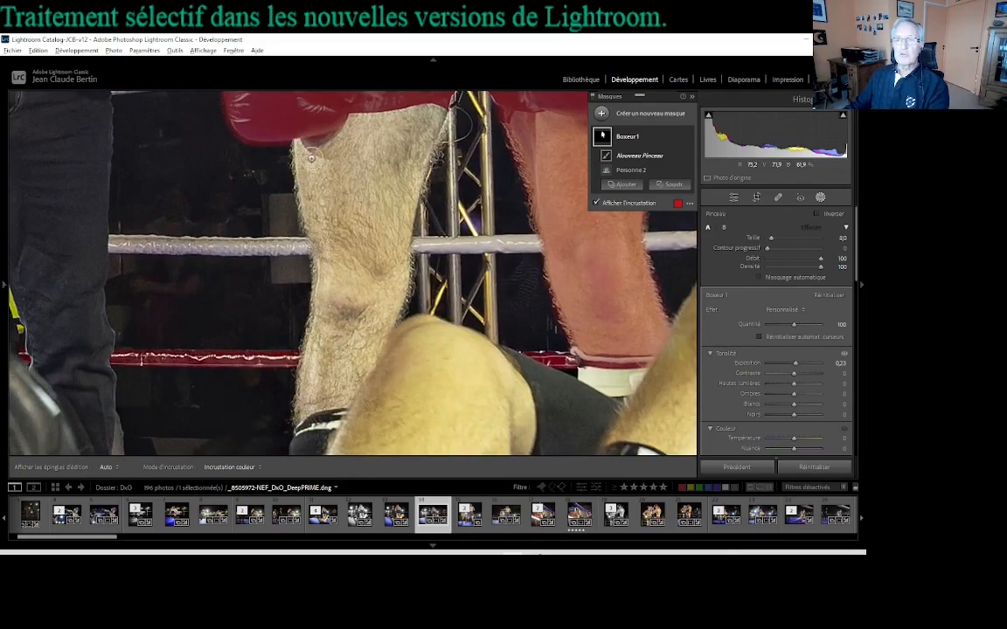
mouse_move(305, 135)
left_mouse_down()
mouse_move(328, 251)
mouse_move(320, 372)
mouse_move(323, 332)
mouse_move(287, 341)
mouse_move(280, 359)
mouse_move(313, 414)
mouse_move(305, 362)
mouse_move(298, 385)
mouse_move(324, 433)
mouse_move(278, 385)
mouse_move(293, 360)
mouse_move(350, 380)
mouse_move(339, 363)
mouse_move(371, 343)
mouse_move(407, 188)
mouse_move(385, 166)
mouse_move(392, 110)
mouse_move(368, 111)
mouse_move(332, 146)
mouse_move(393, 113)
mouse_move(402, 135)
mouse_move(375, 191)
mouse_move(360, 288)
mouse_move(353, 209)
mouse_move(358, 278)
mouse_move(341, 381)
mouse_move(344, 355)
left_mouse_up()
scroll(333, 108, "up", 11)
scroll(343, 348, "down", 3)
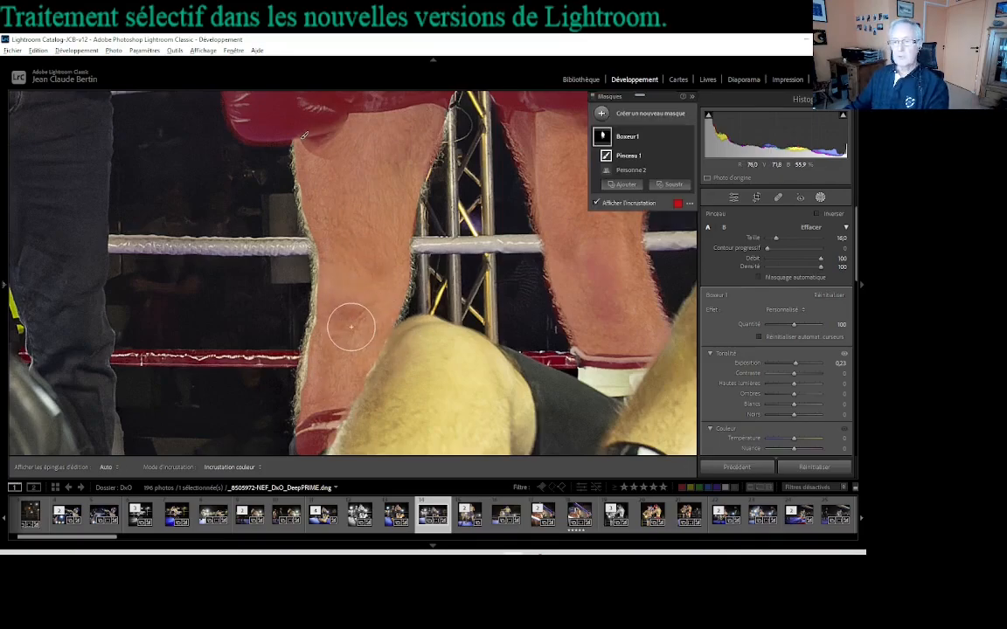
Step: Paint the rest of that leg's sock, beside the fallen boxer's thigh, into the mask with a brush size of 5
key("space")
left_click_drag(348, 330, 358, 134)
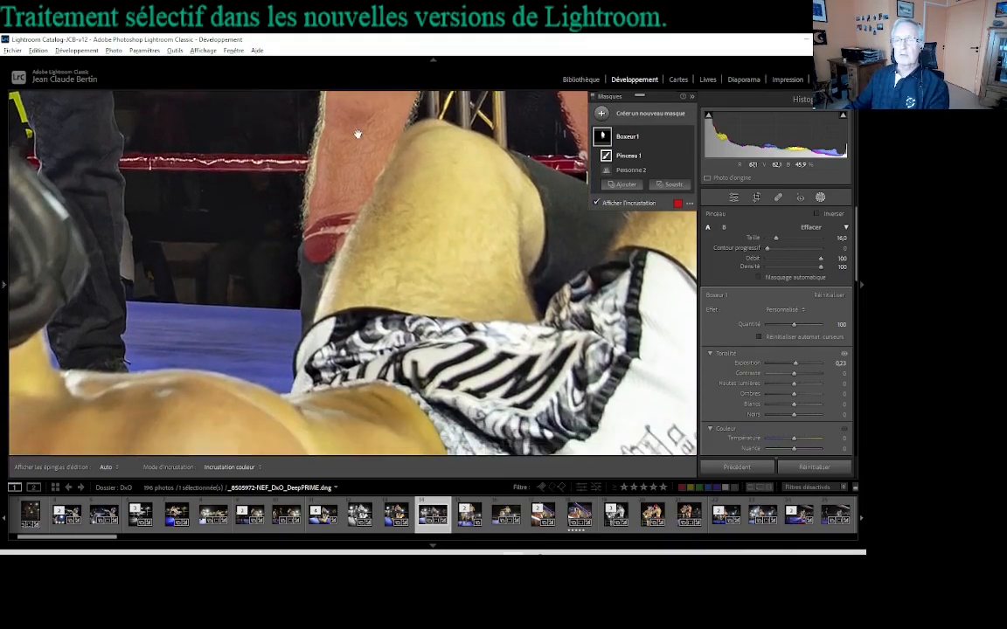
left_click_drag(349, 188, 349, 174)
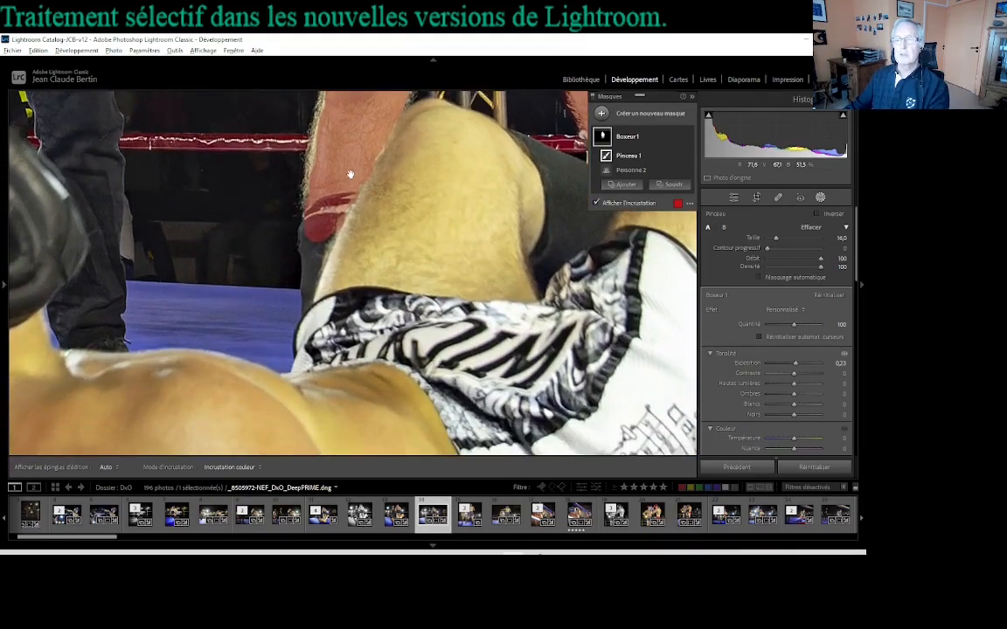
scroll(336, 199, "down", 10)
key("h")
mouse_move(310, 222)
left_mouse_down()
mouse_move(308, 301)
mouse_move(324, 245)
left_mouse_up()
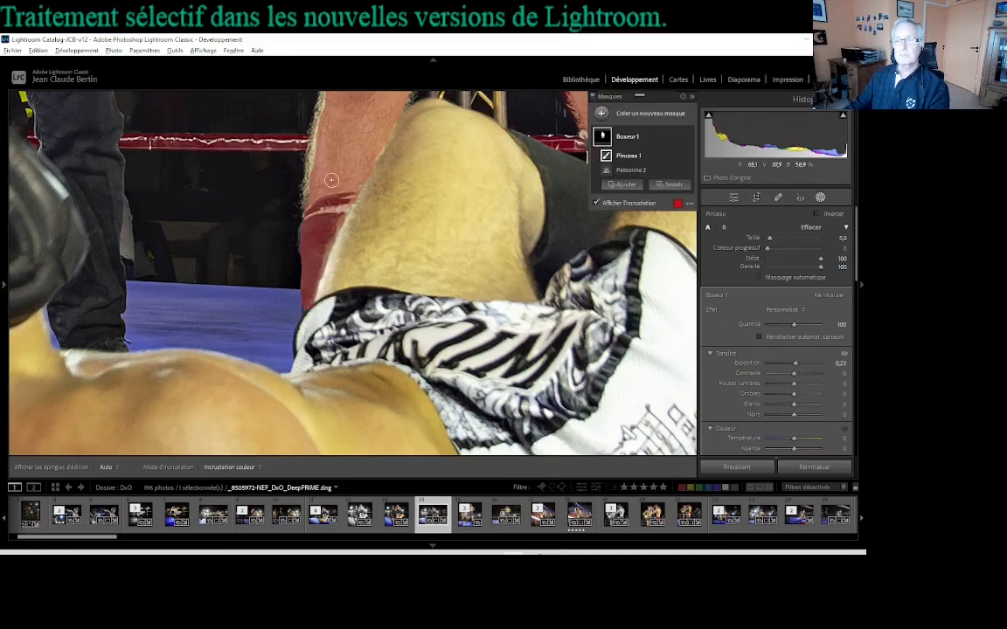
Step: Soften the brush for the leg's hairy edges with a feather of 100 and a size of 5
mouse_move(307, 132)
left_mouse_down()
mouse_move(325, 257)
mouse_move(308, 337)
left_mouse_up()
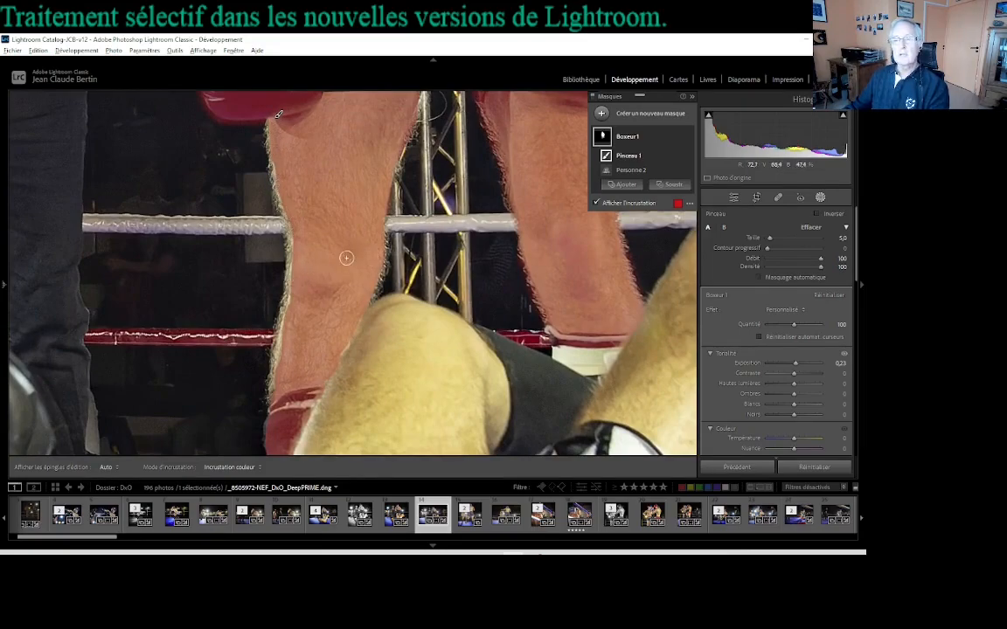
scroll(327, 245, "up", 6)
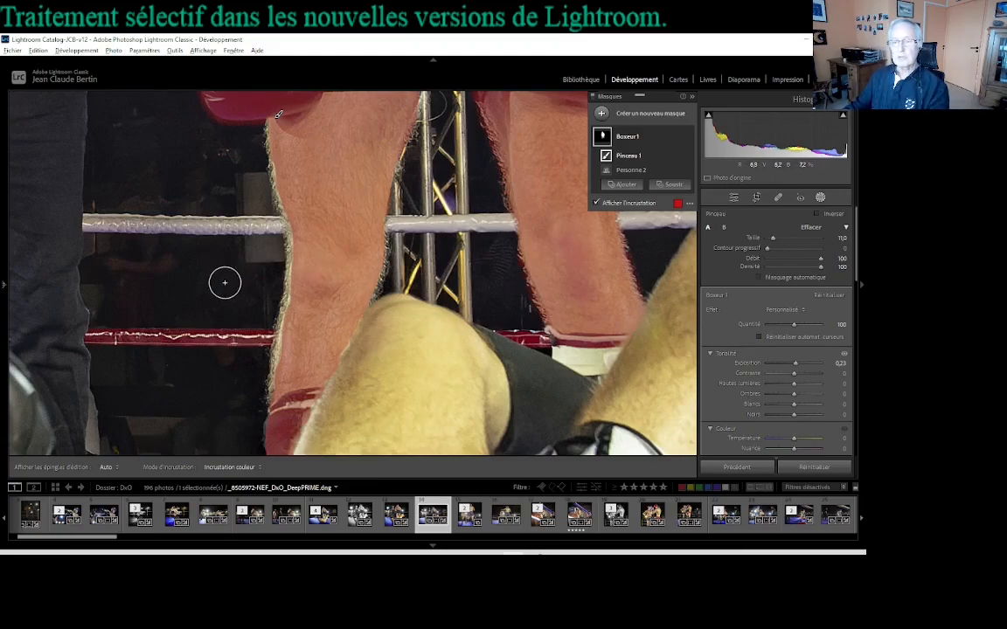
key("shift+bracketright")
key("shift+bracketright")
key("shift+bracketright")
key("shift+bracketright")
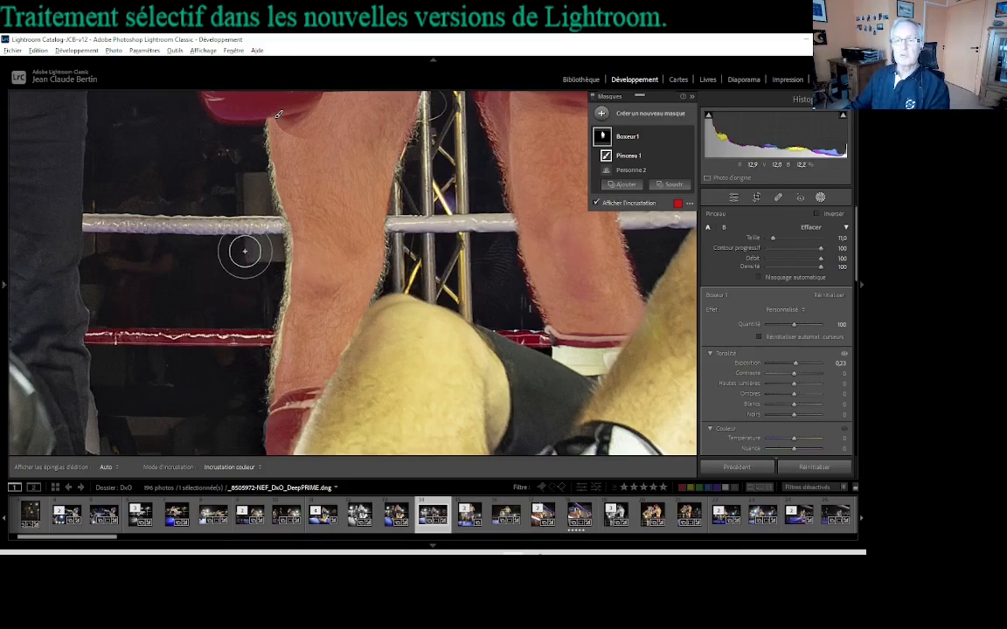
key("bracketleft")
key("bracketleft")
key("bracketleft")
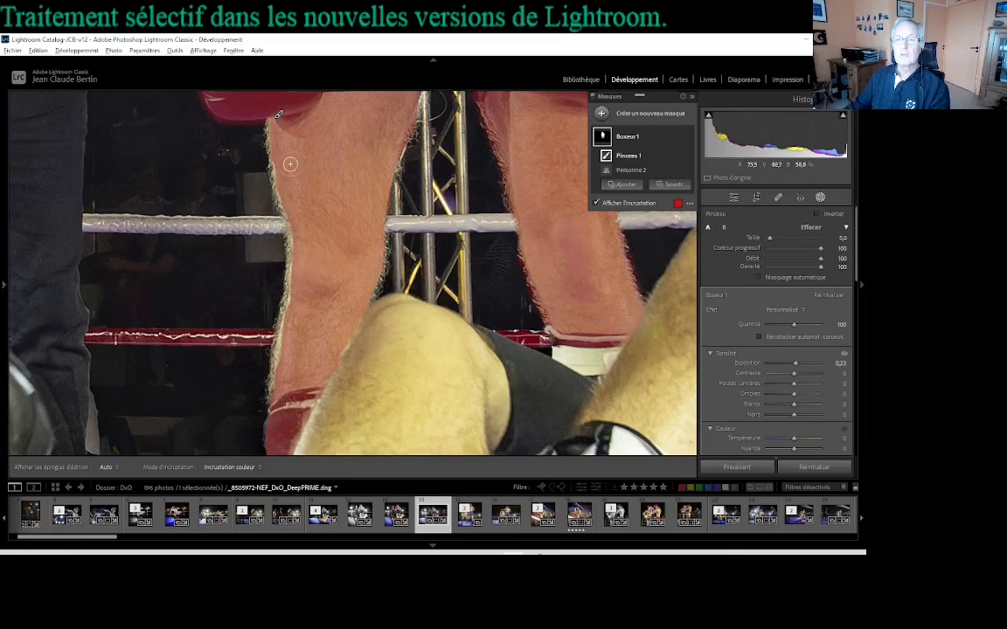
Step: Paint along both outer edges of the newly masked leg with the feathered brush, and return to the whole photo
key("h")
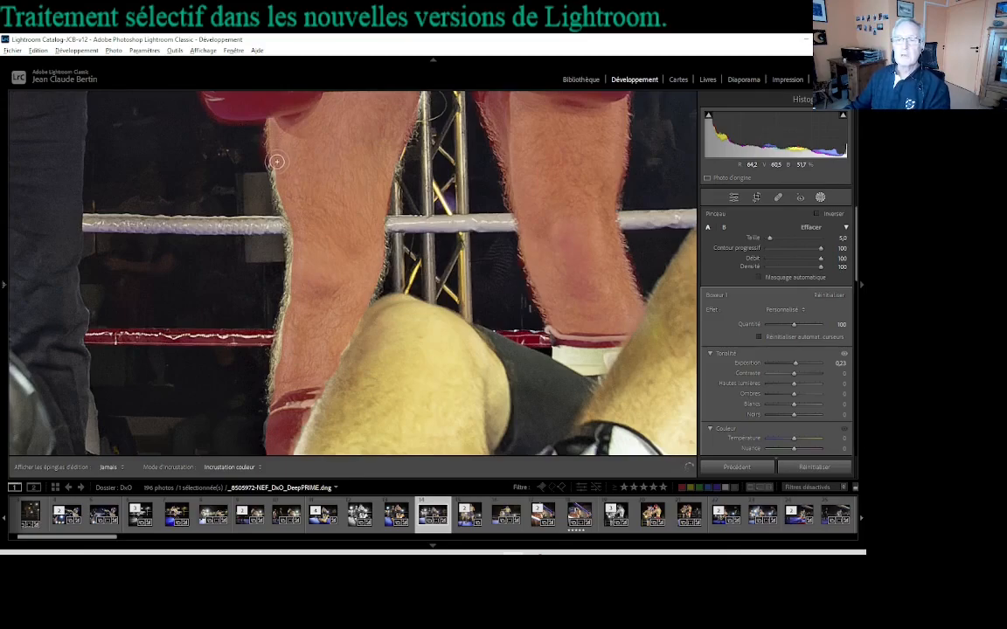
mouse_move(281, 187)
left_mouse_down()
mouse_move(298, 266)
mouse_move(275, 401)
left_mouse_up()
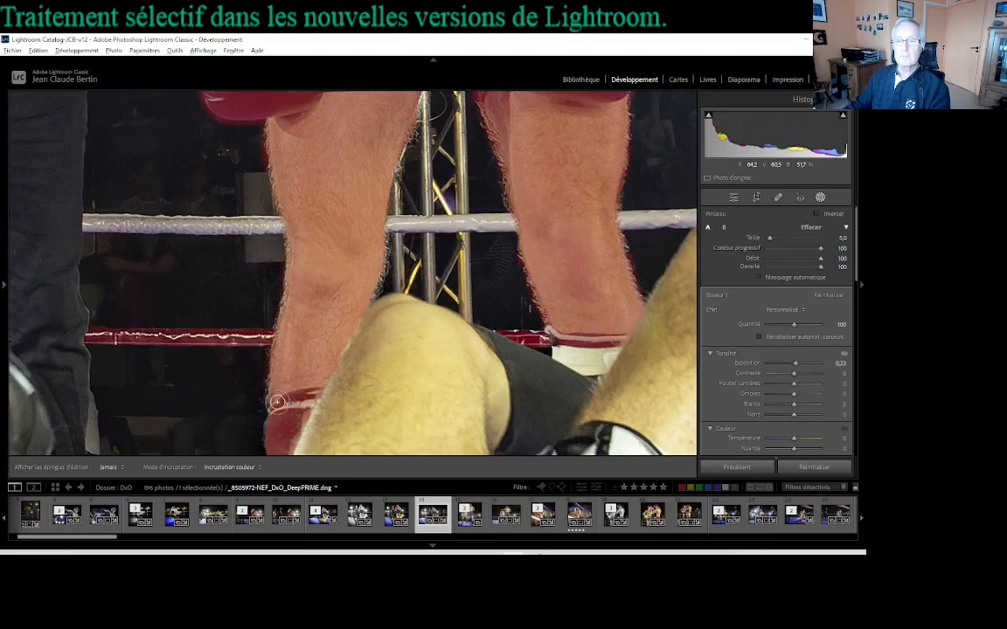
mouse_move(414, 93)
left_mouse_down()
mouse_move(370, 241)
mouse_move(371, 278)
mouse_move(347, 268)
left_mouse_up()
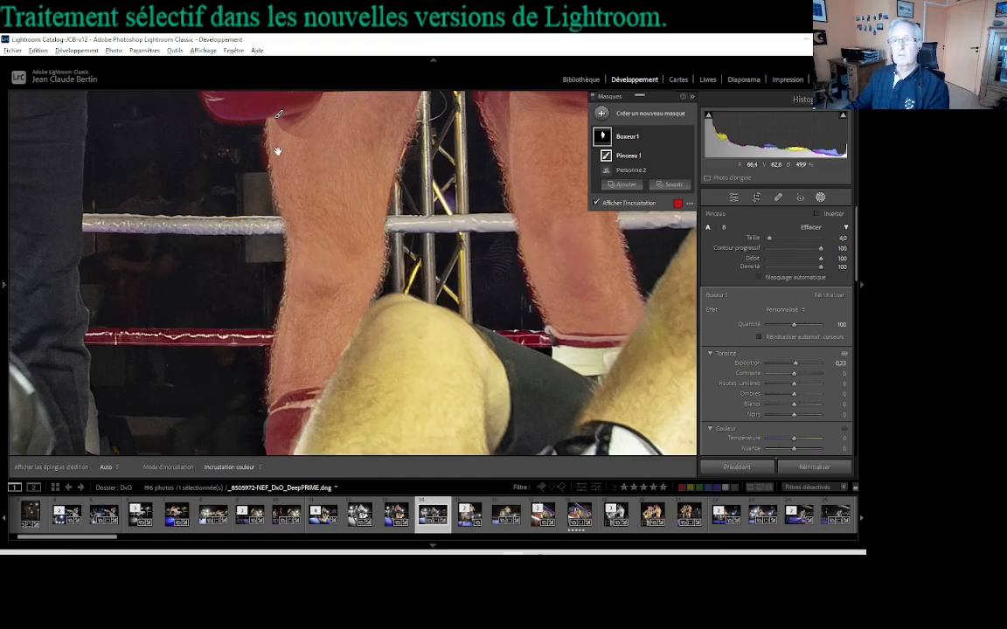
left_click(355, 176)
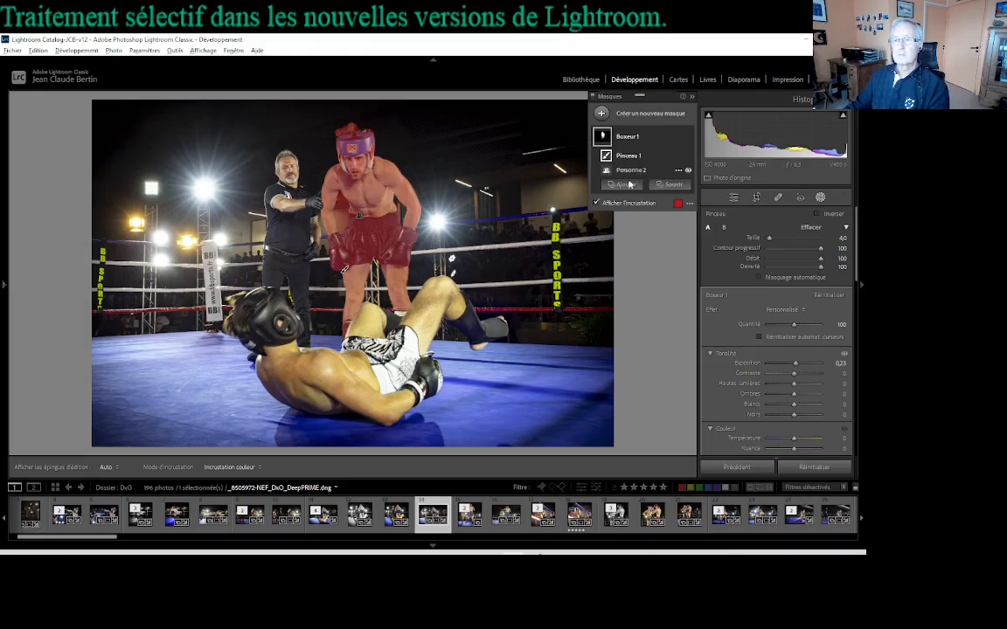
Step: Compare the photo with and without the red overlay to check the mask, leaving the overlay on
left_click(598, 204)
left_click(597, 204)
left_click(598, 204)
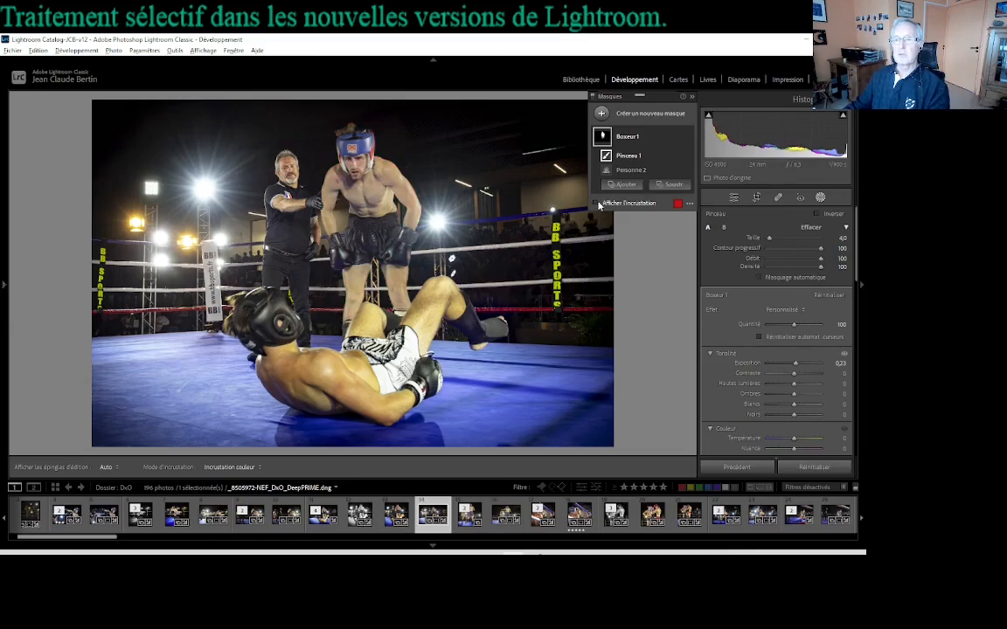
left_click(598, 204)
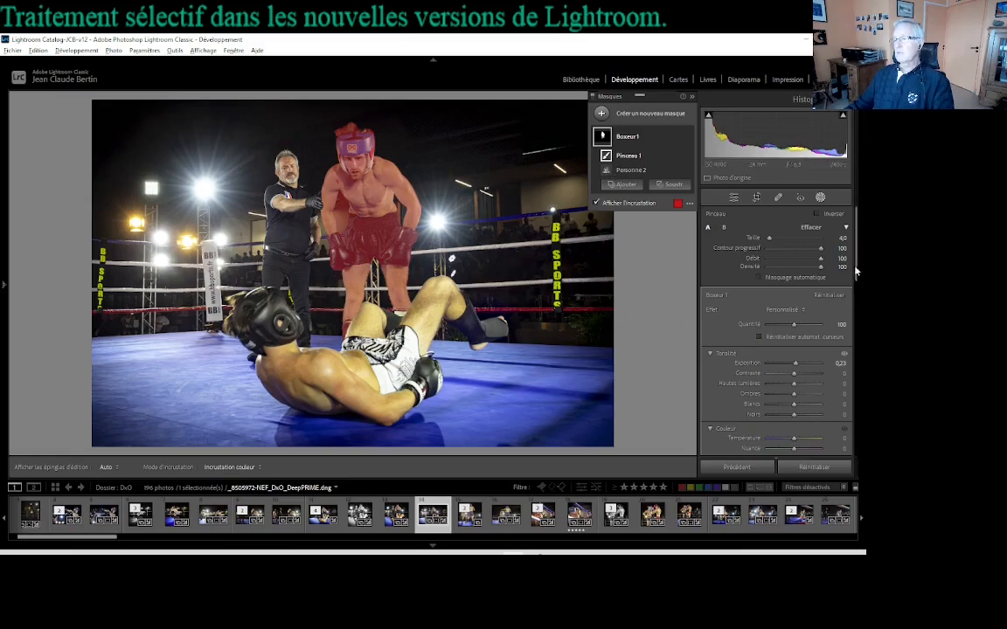
Step: Look through the mask's adjustment settings and reset the Boxeur 1 mask's exposure to 0,00
left_click_drag(856, 265, 856, 290)
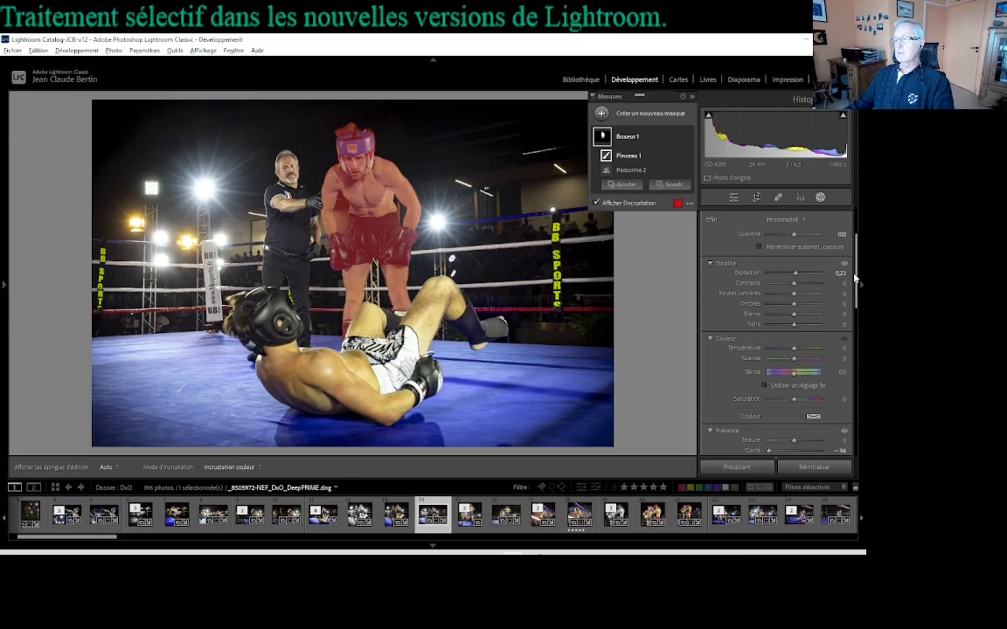
scroll(706, 242, "up", 3)
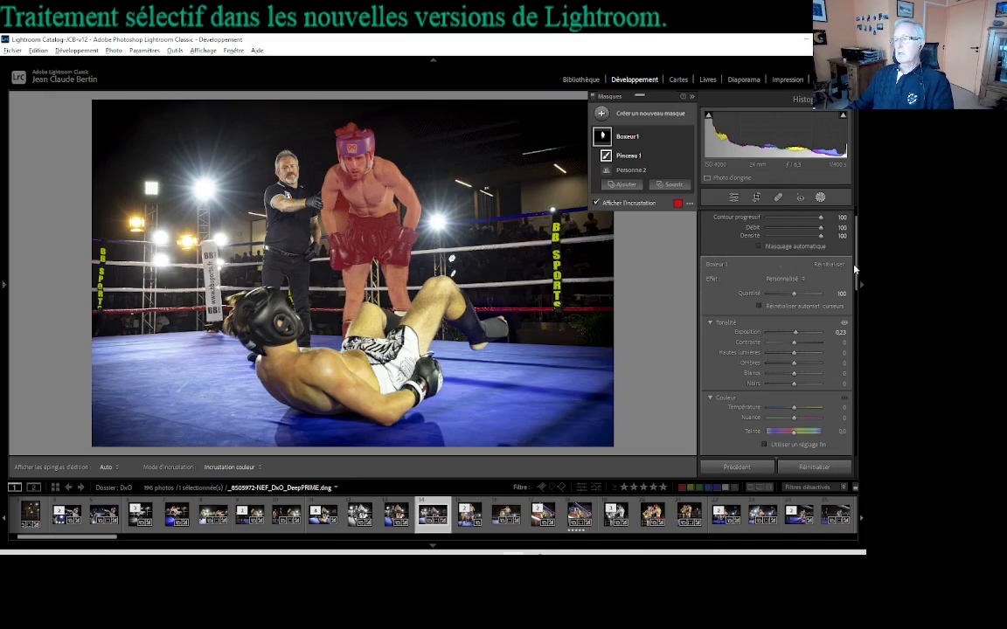
scroll(856, 269, "down", 5)
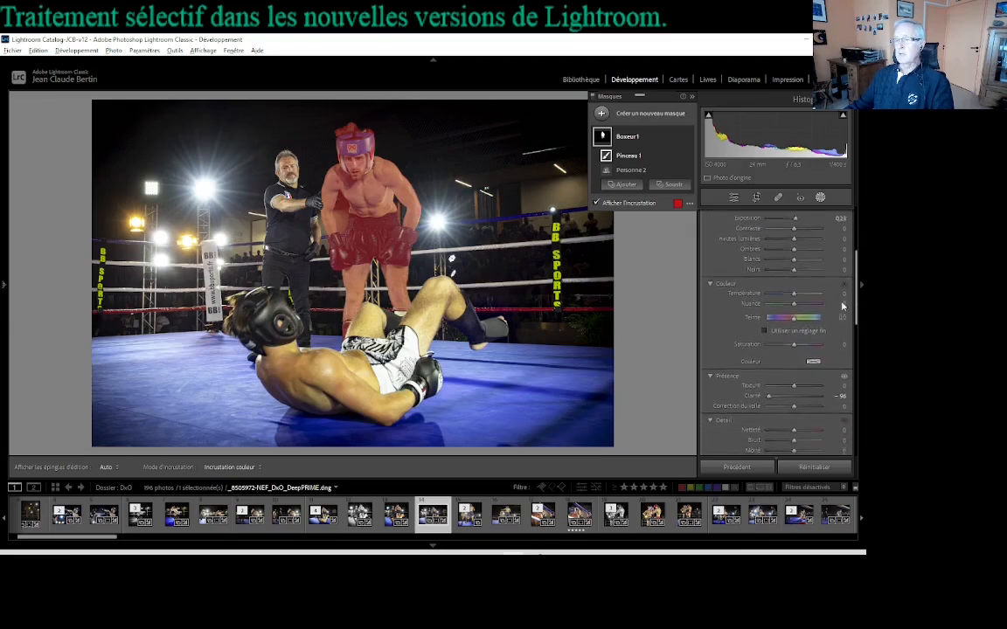
scroll(829, 327, "down", 1)
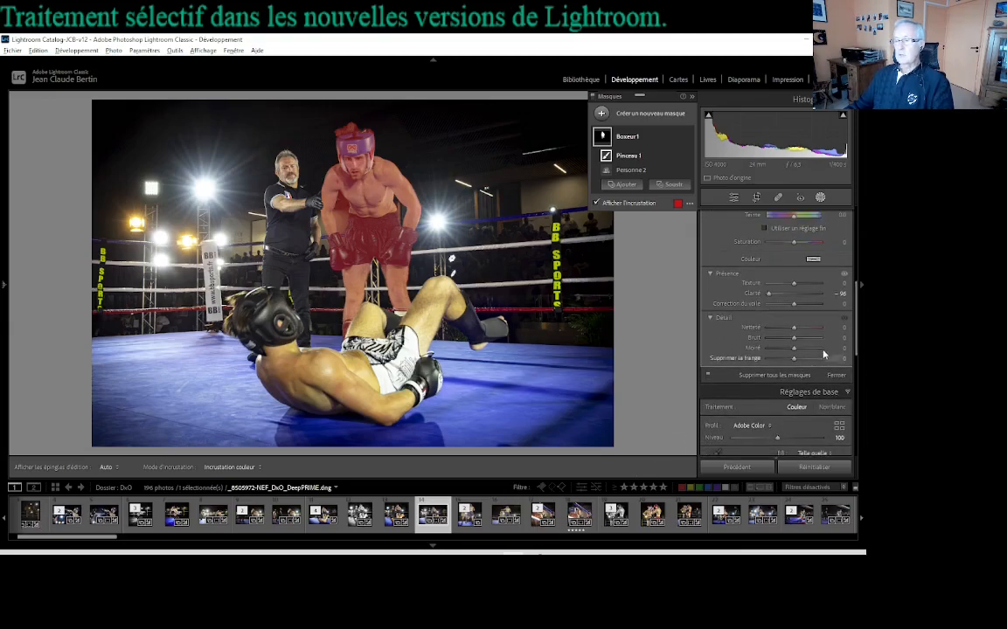
scroll(859, 347, "down", 6)
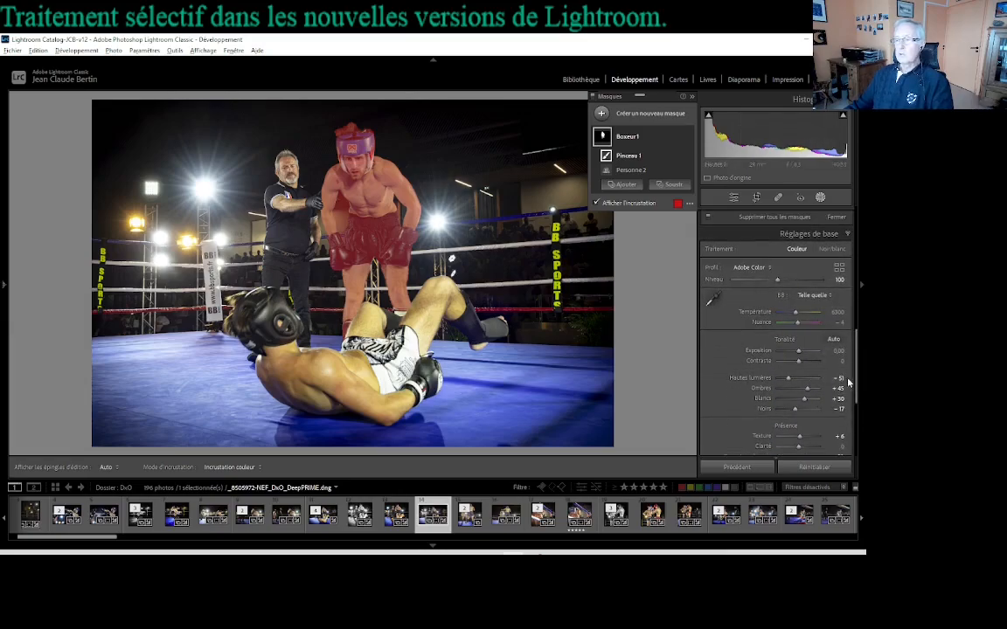
left_click_drag(857, 388, 864, 316)
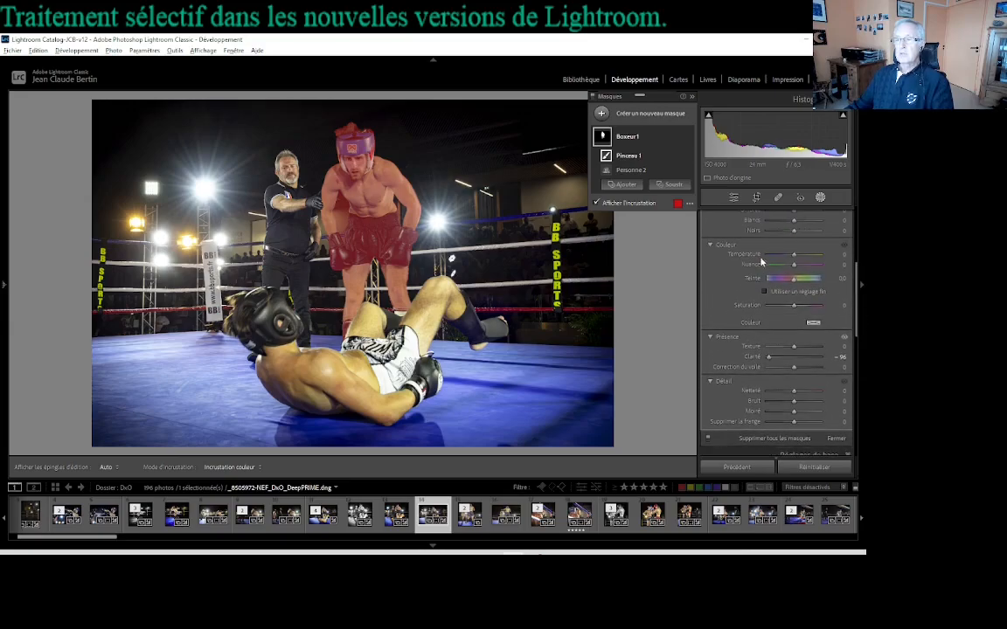
left_click_drag(855, 327, 857, 297)
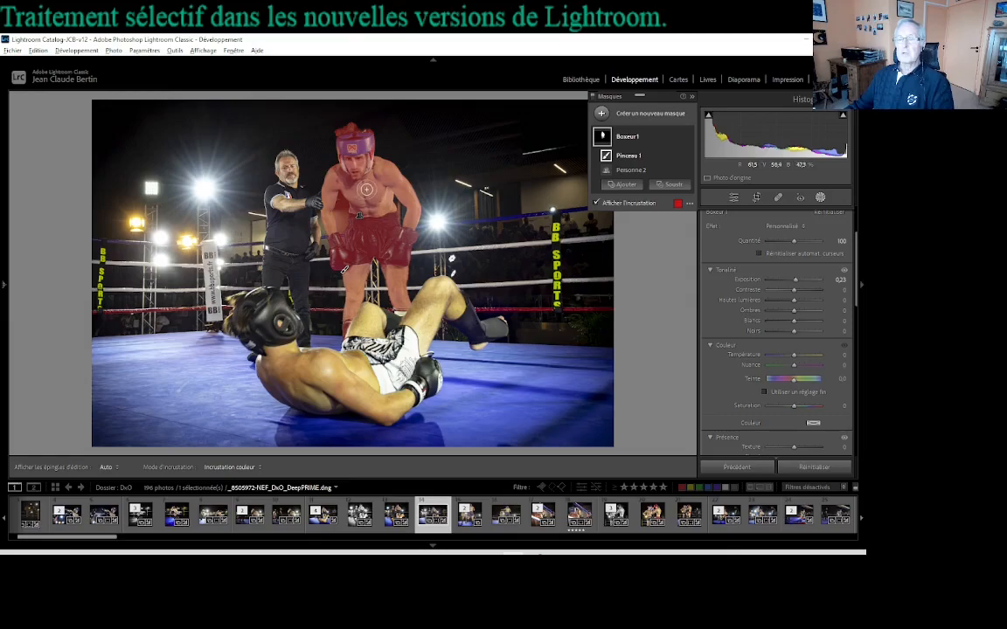
left_click_drag(797, 284, 795, 283)
double_click(795, 282)
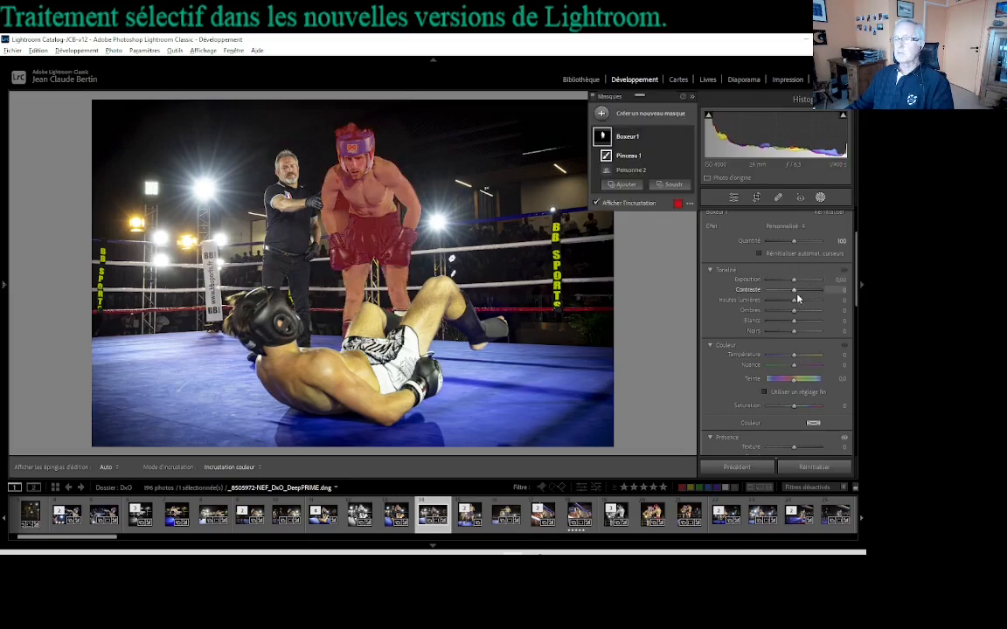
Step: Set the Boxeur 1 mask's blacks to 4, texture to 22, clarity to 33 and dehaze to 18, leaving its temperature at 0
left_click_drag(794, 335, 792, 359)
double_click(792, 359)
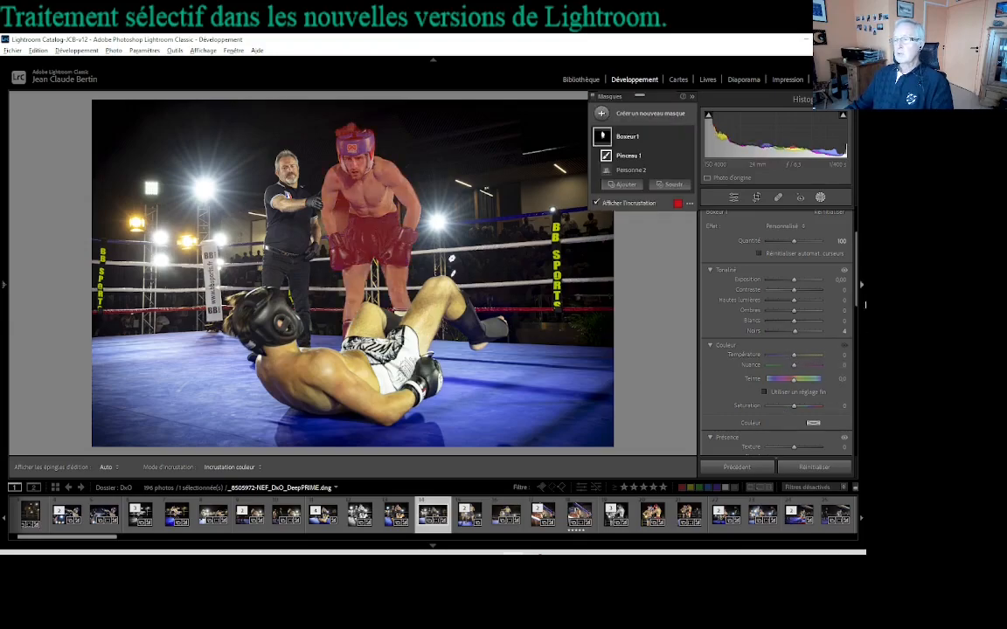
scroll(767, 274, "down", 4)
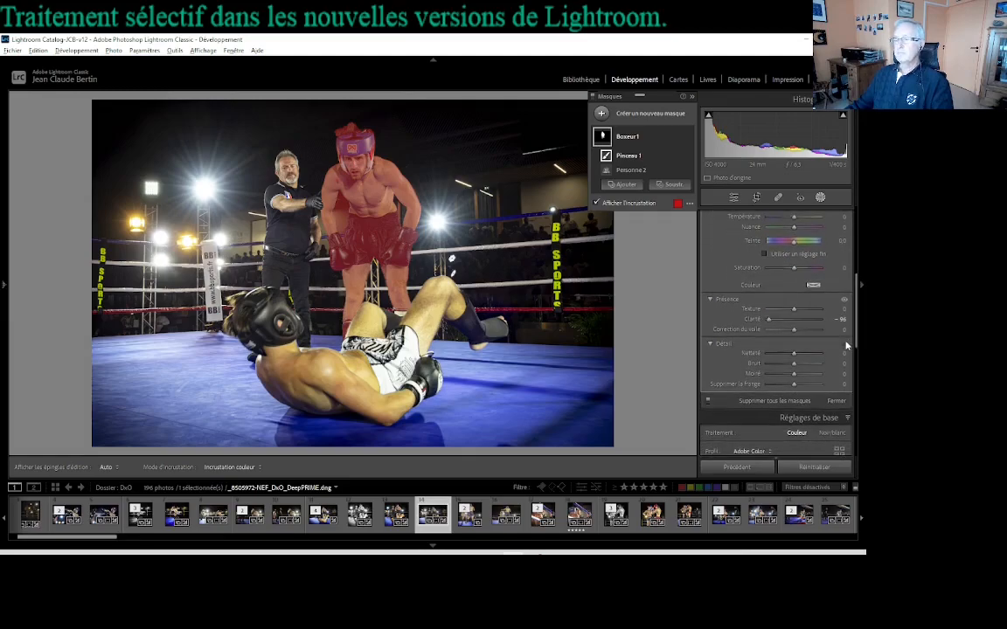
double_click(768, 320)
mouse_move(797, 323)
left_mouse_down()
mouse_move(774, 320)
mouse_move(819, 326)
mouse_move(798, 312)
mouse_move(811, 313)
mouse_move(794, 334)
mouse_move(805, 335)
mouse_move(781, 335)
mouse_move(798, 332)
left_mouse_up()
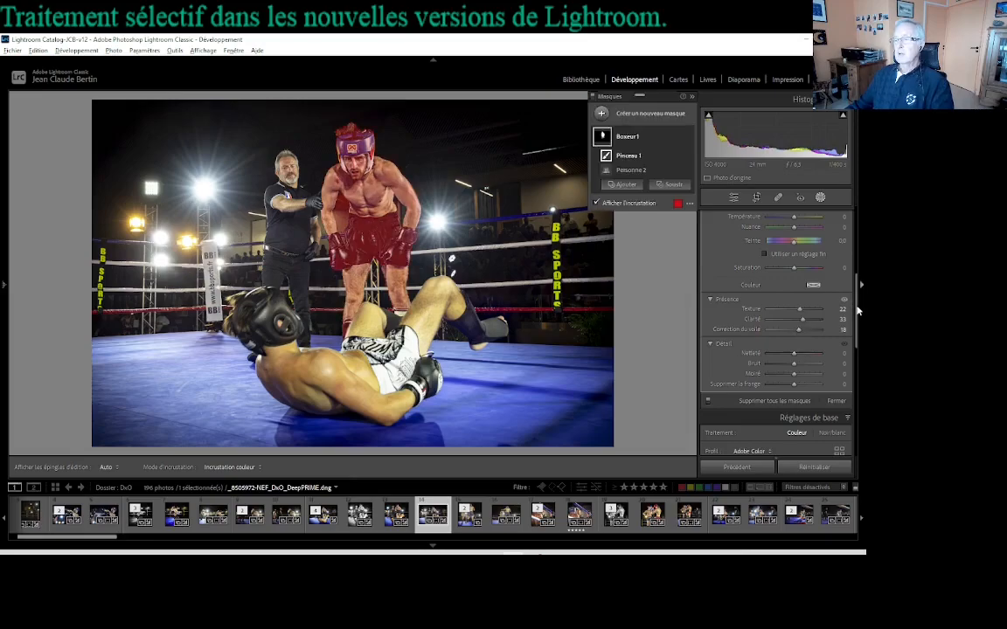
Step: Compare the Boxeur 1 mask's adjustment settings with the basic and remaining develop settings for the whole photo
left_click(858, 322)
mouse_move(861, 303)
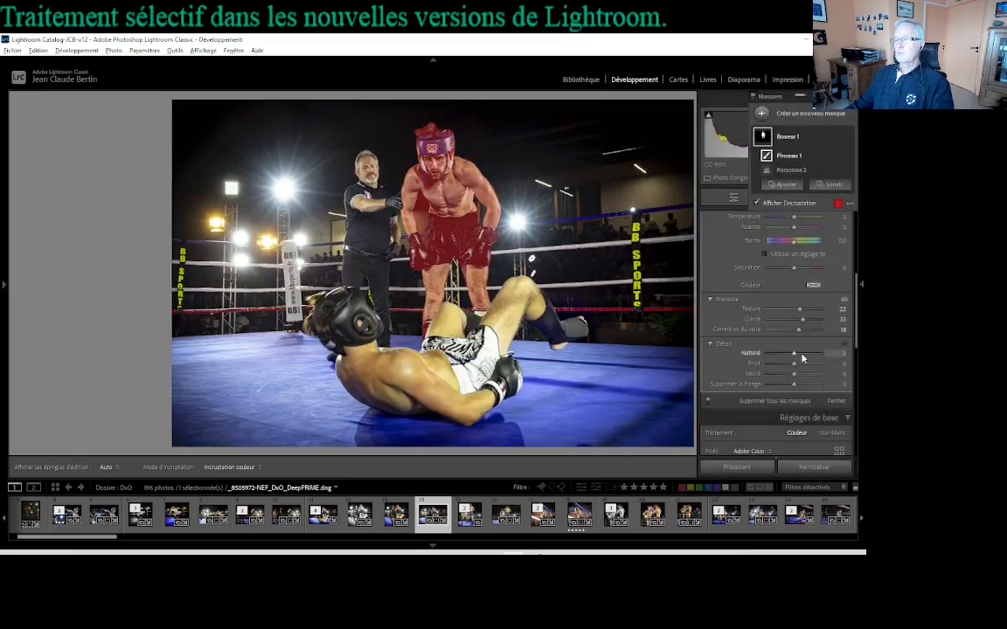
scroll(798, 364, "down", 3)
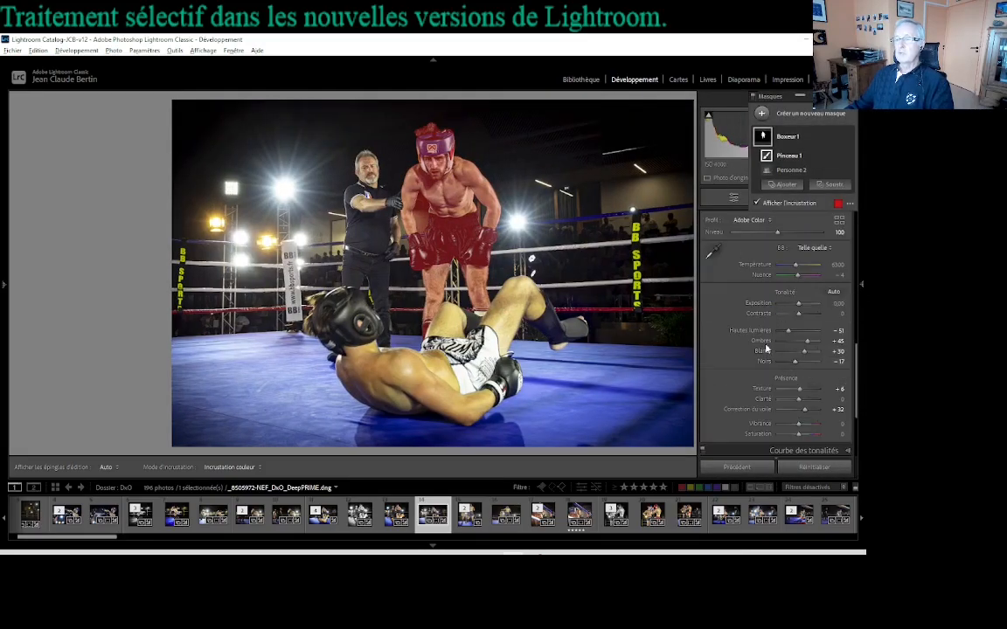
scroll(786, 349, "down", 3)
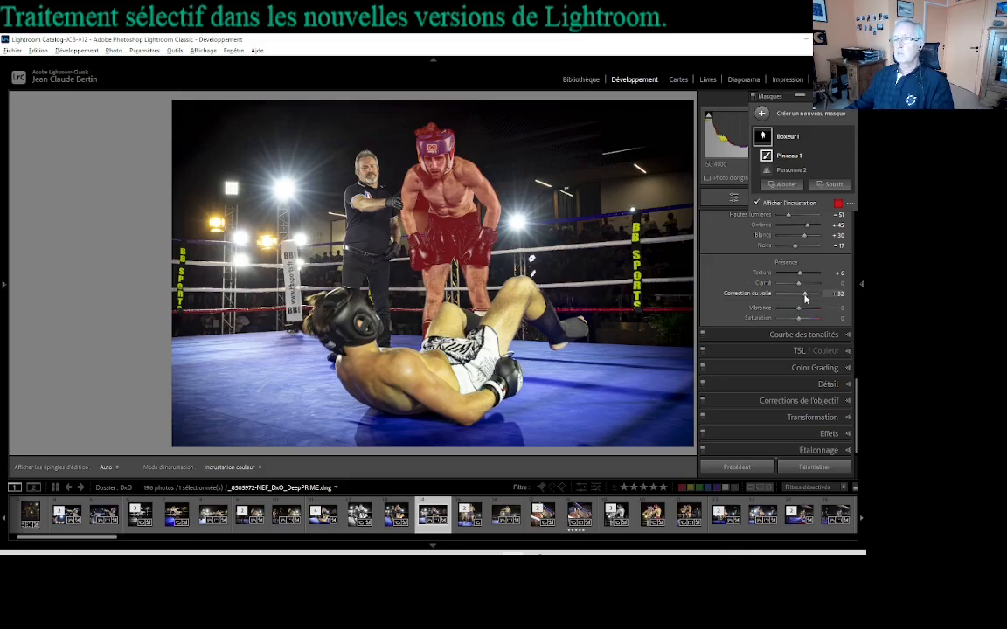
scroll(802, 276, "up", 3)
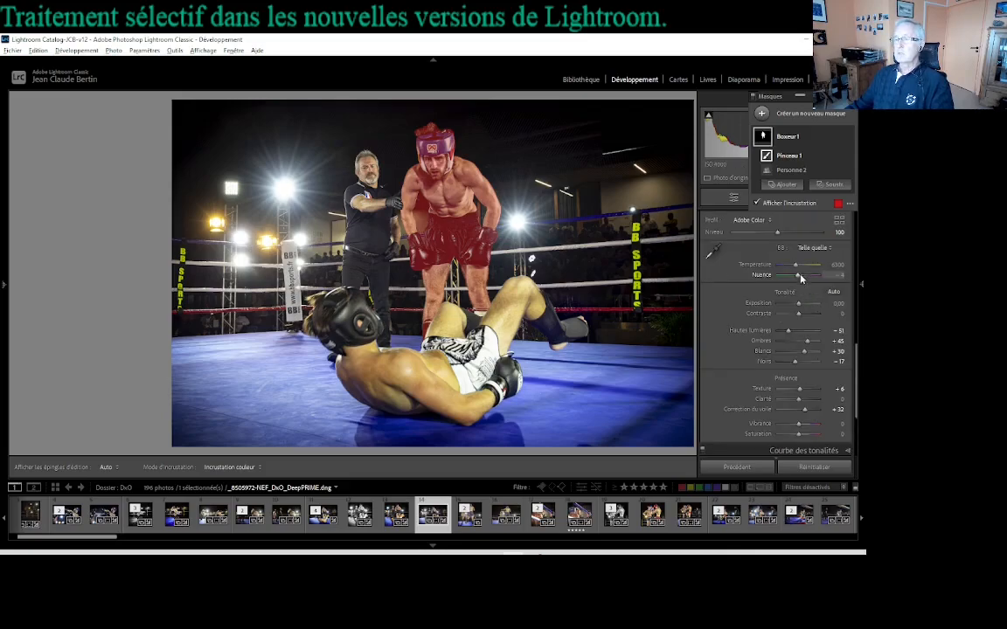
mouse_move(798, 306)
left_mouse_down()
mouse_move(827, 307)
mouse_move(771, 308)
mouse_move(827, 314)
mouse_move(782, 308)
mouse_move(815, 310)
mouse_move(799, 306)
left_mouse_up()
scroll(802, 297, "up", 5)
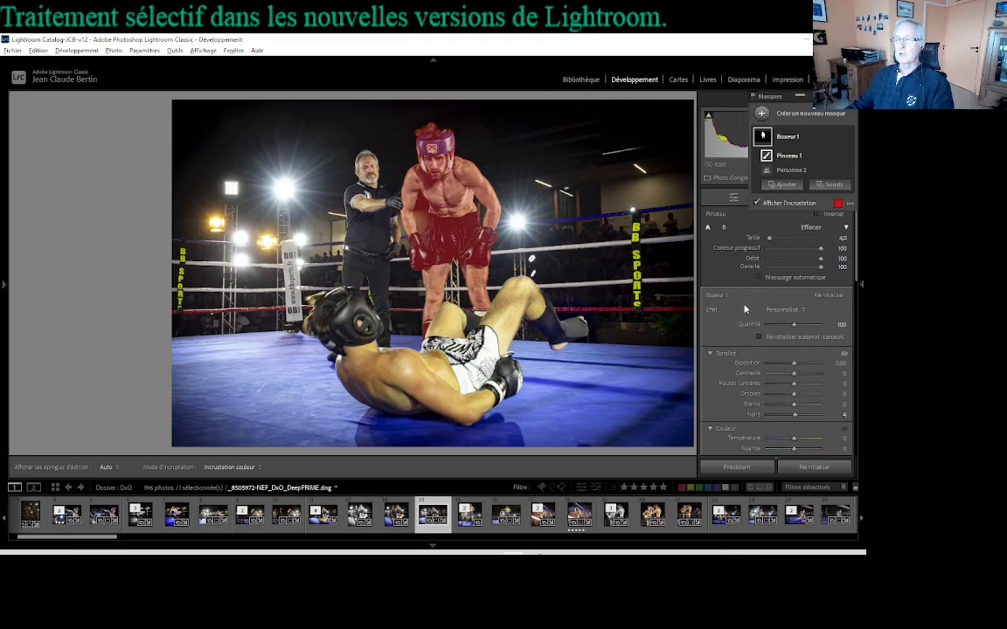
scroll(744, 314, "down", 2)
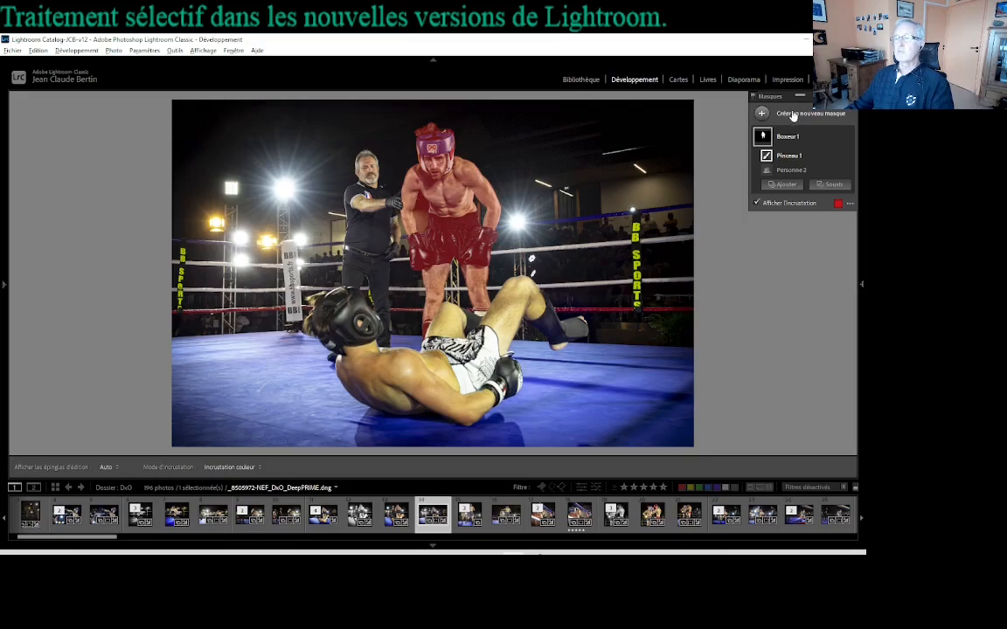
Step: Create a new mask that automatically selects the photo's background, and turn on its red overlay
left_click(793, 116)
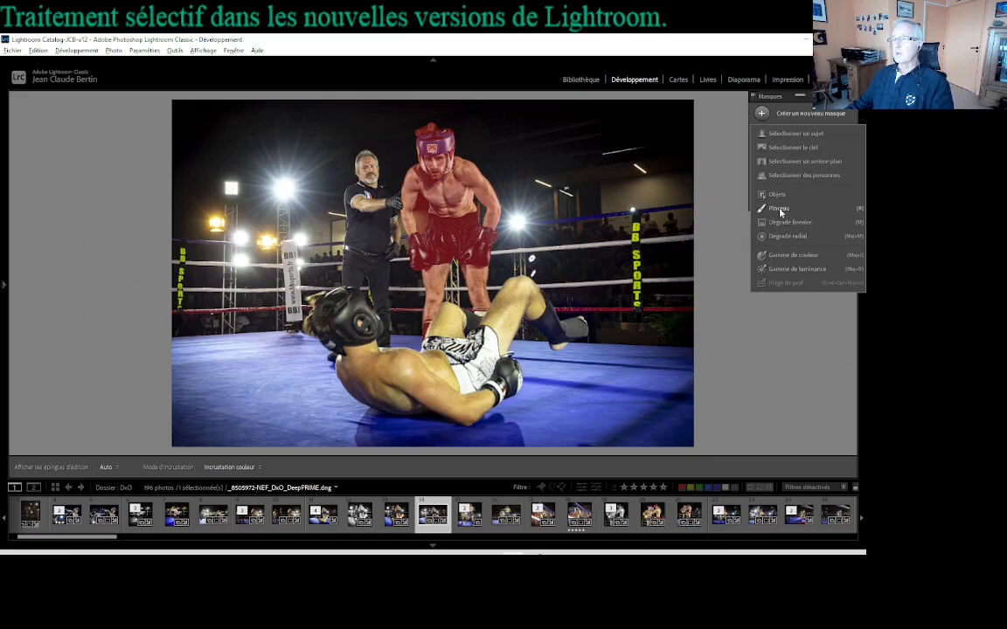
left_click(786, 162)
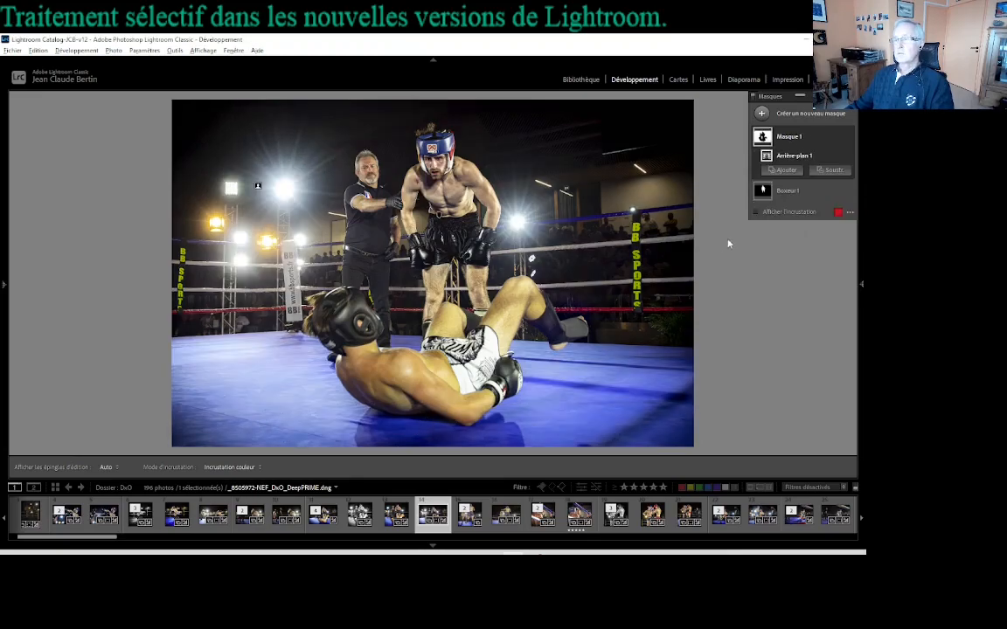
left_click(757, 213)
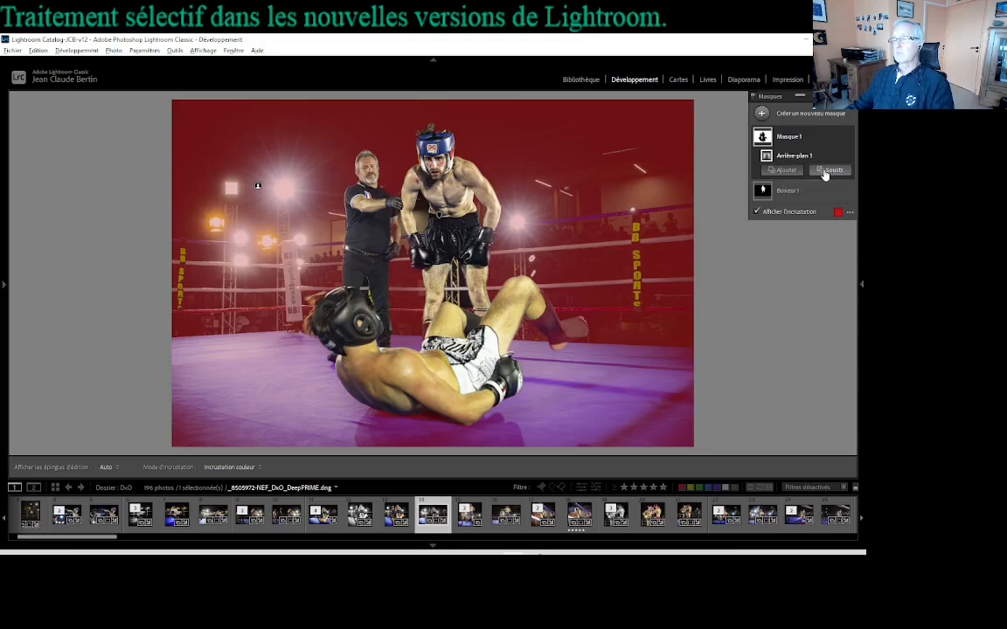
Step: Subtract from the background mask with a brush, painting a stroke across the ring floor along its far edge
left_click(825, 172)
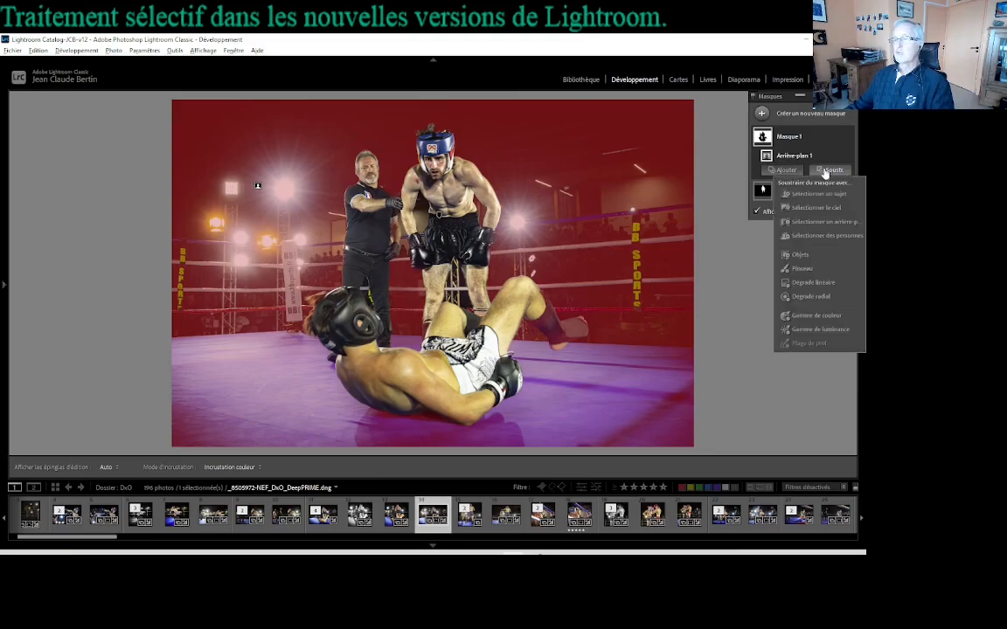
left_click(797, 269)
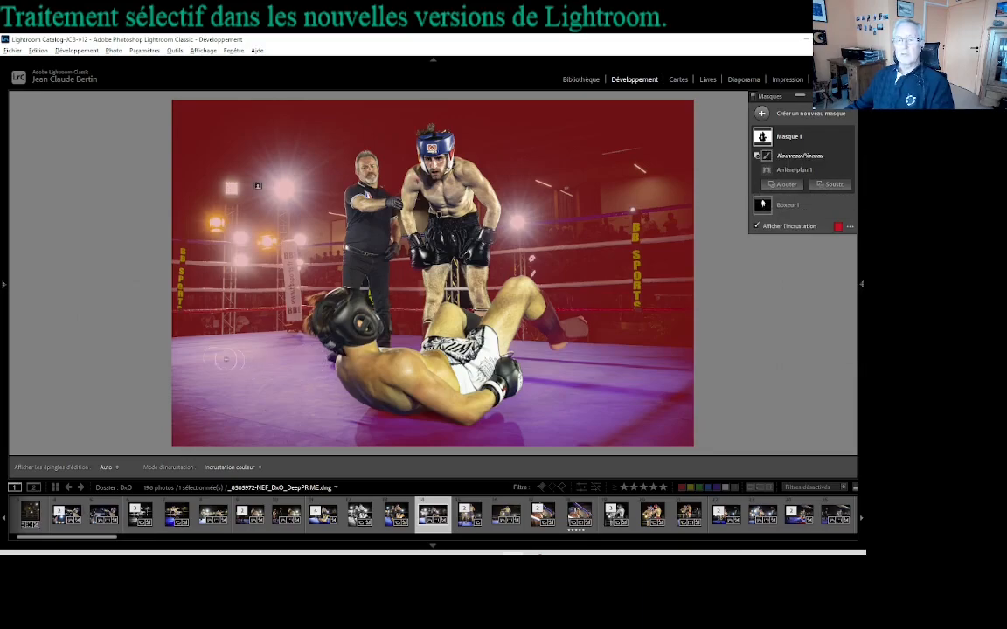
key("h")
mouse_move(175, 353)
left_mouse_down()
mouse_move(291, 339)
mouse_move(668, 357)
left_mouse_up()
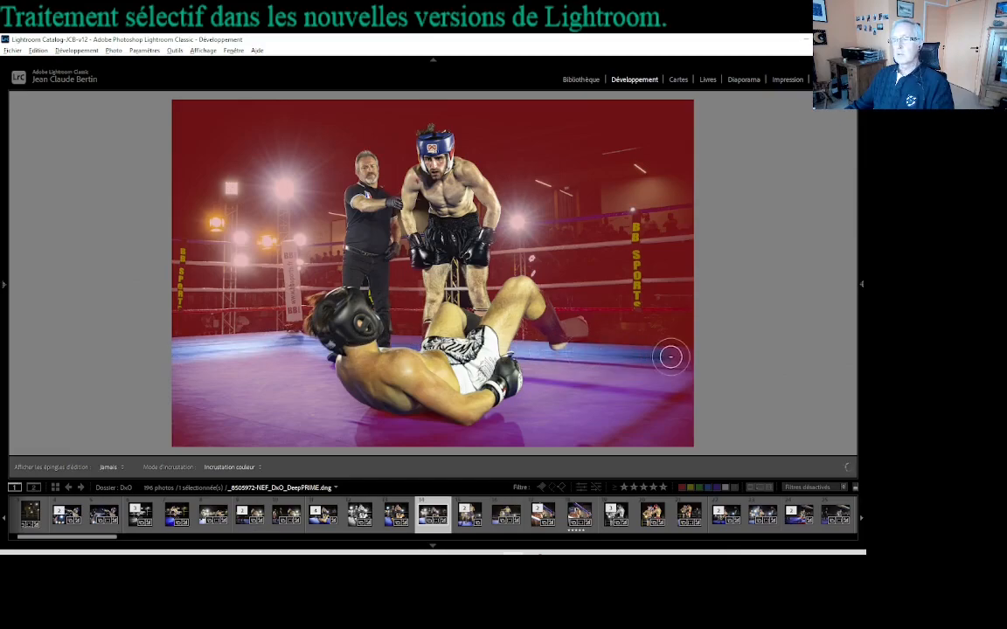
Step: Enlarge the subtracting brush and paint over the rest of the blue ring floor to remove it from the mask
key("h")
scroll(616, 401, "up", 5)
scroll(617, 384, "down", 2)
mouse_move(607, 383)
left_mouse_down()
mouse_move(683, 417)
mouse_move(631, 400)
mouse_move(288, 403)
mouse_move(294, 373)
left_mouse_up()
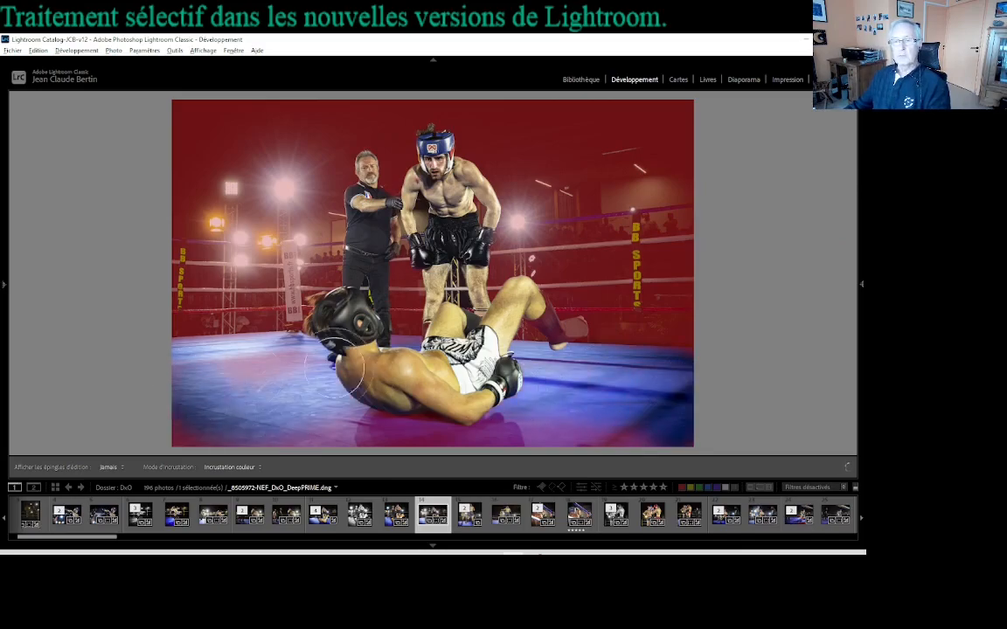
mouse_move(521, 446)
left_mouse_down()
mouse_move(696, 433)
mouse_move(668, 400)
left_mouse_up()
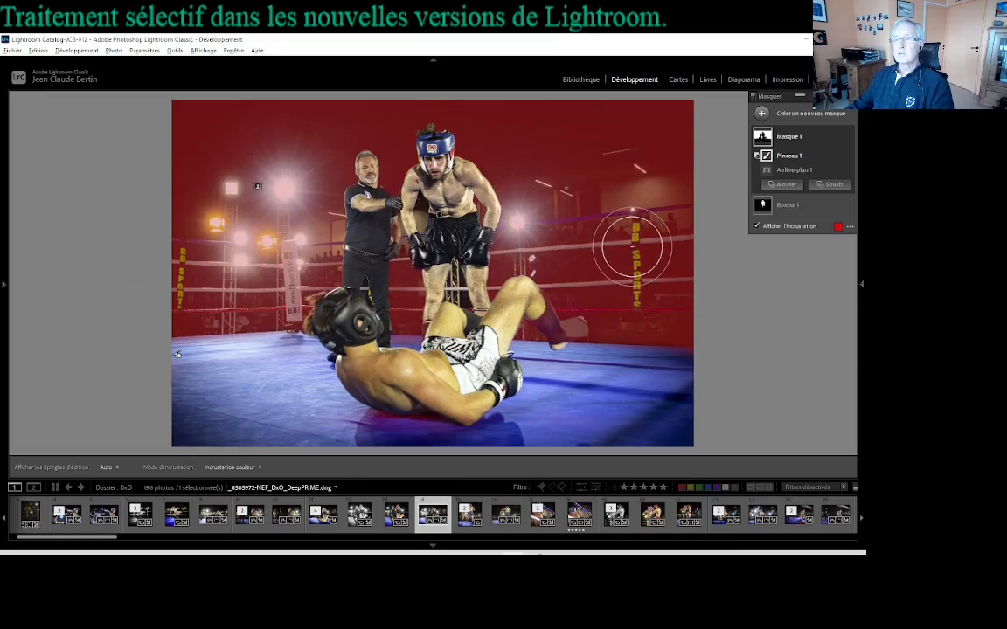
Step: Collapse and expand Masque 1, leaving the whole mask selected with its brush and background components listed
left_click(792, 139)
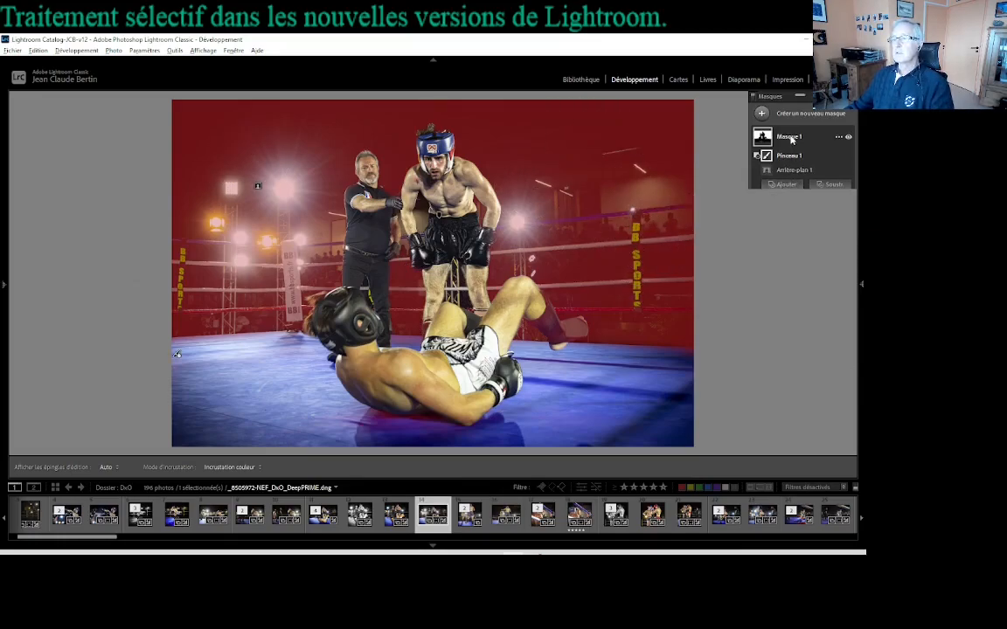
left_click(792, 139)
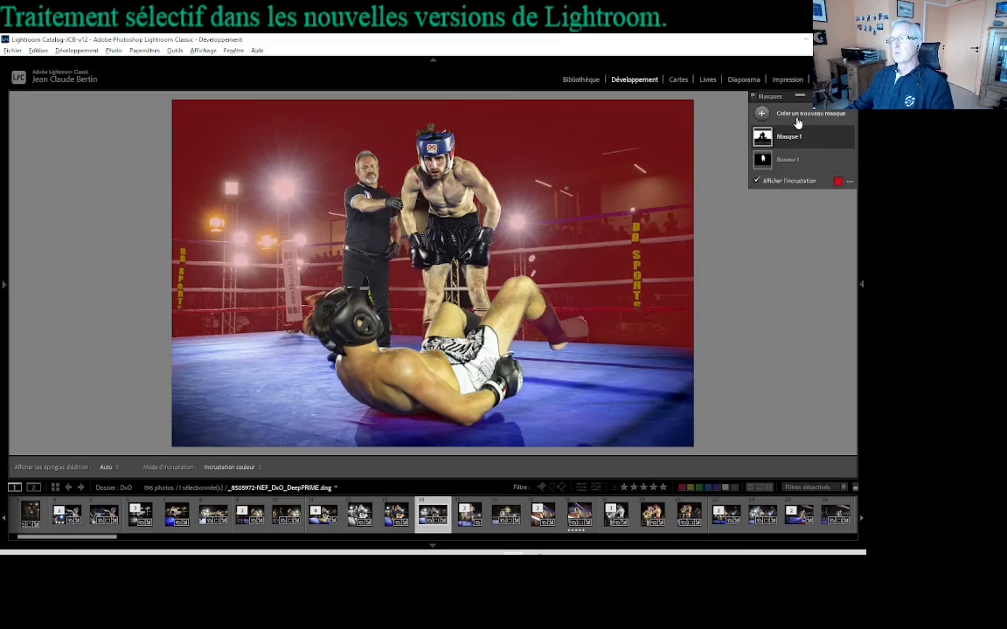
left_click(792, 136)
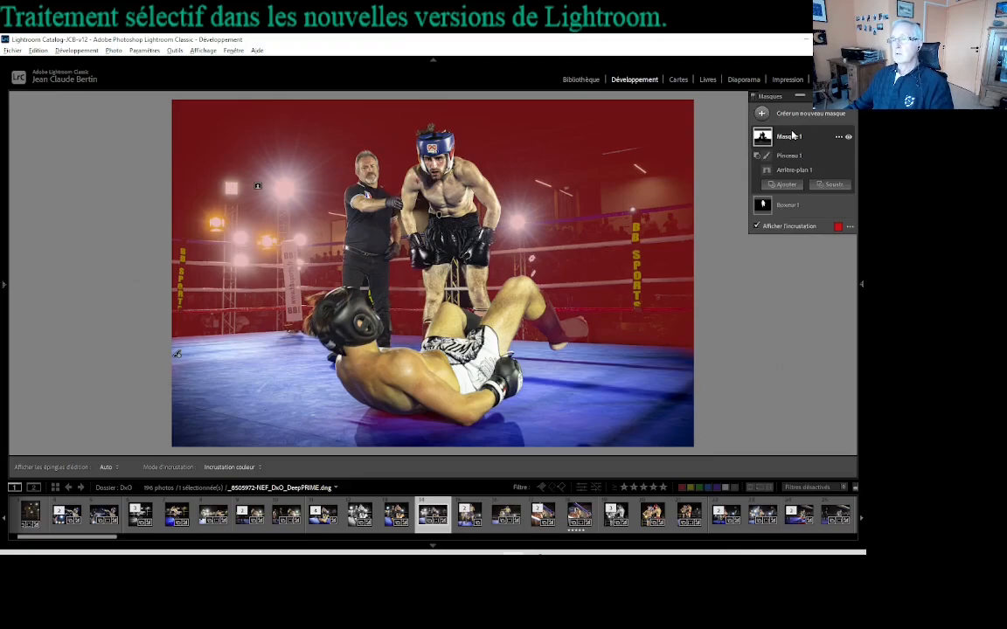